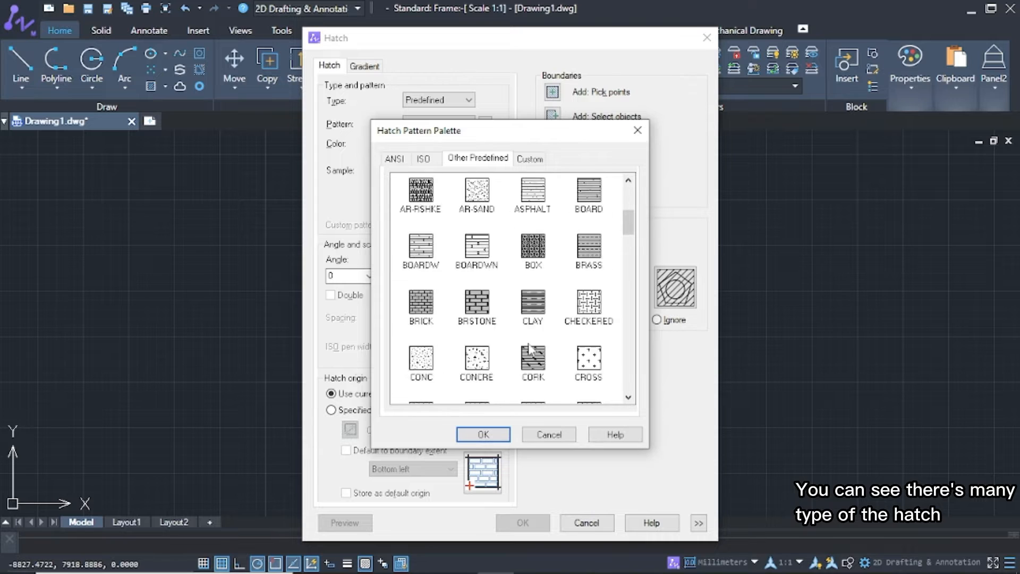
- Check the custom patterns in the Hatch Pattern Palette and close the hatch settings without applying anything
{"action": "left_click", "coordinate": [526, 162]}
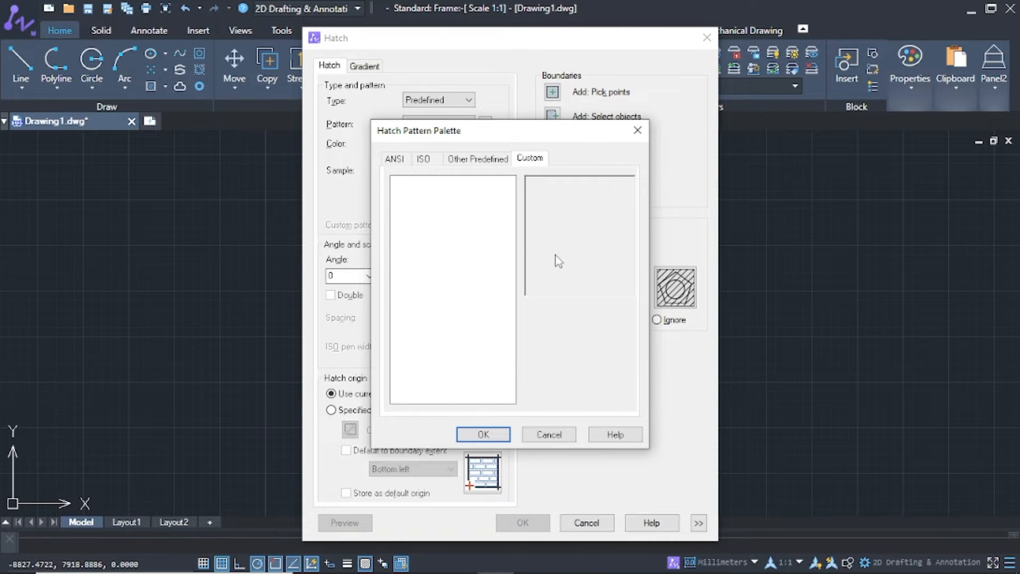
{"action": "left_click", "coordinate": [533, 435]}
{"action": "left_click", "coordinate": [586, 523]}
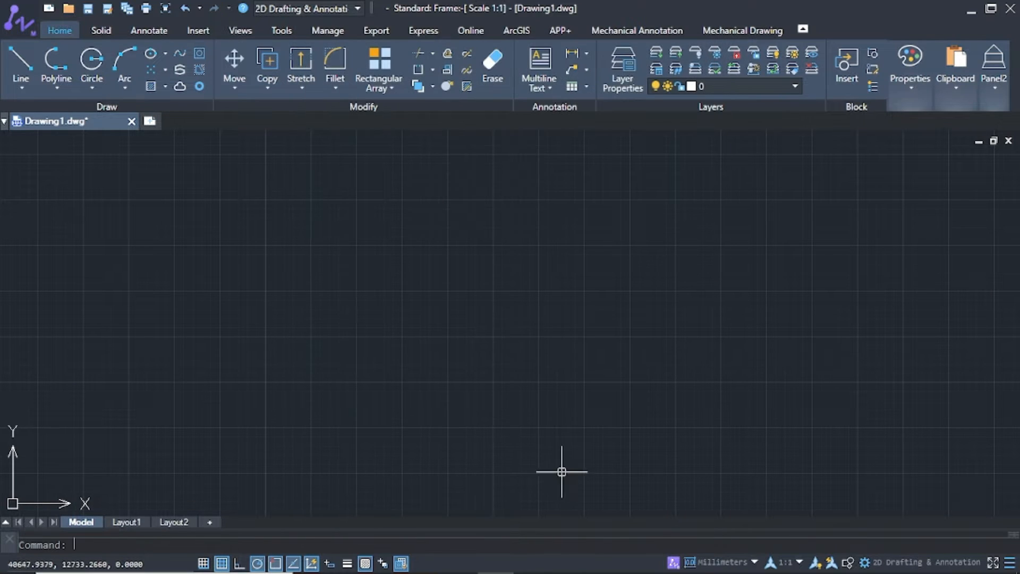
- Run SUPERHATCH and review its Block, Xref and Image options, closing it without creating a hatch
{"action": "type", "text": "sup"}
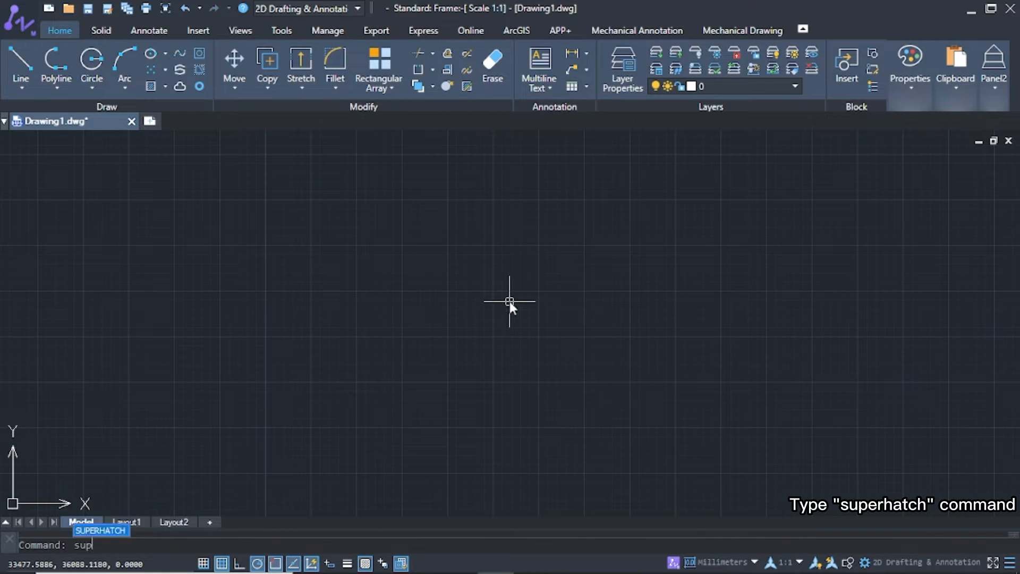
{"action": "type", "text": "er"}
{"action": "key", "text": "Return"}
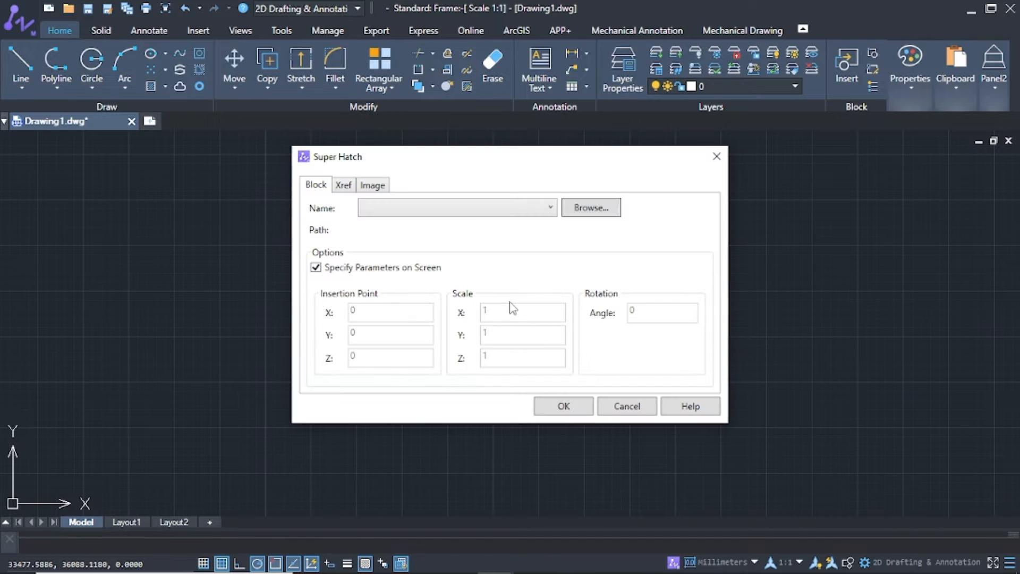
{"action": "left_click", "coordinate": [344, 186]}
{"action": "left_click", "coordinate": [375, 187]}
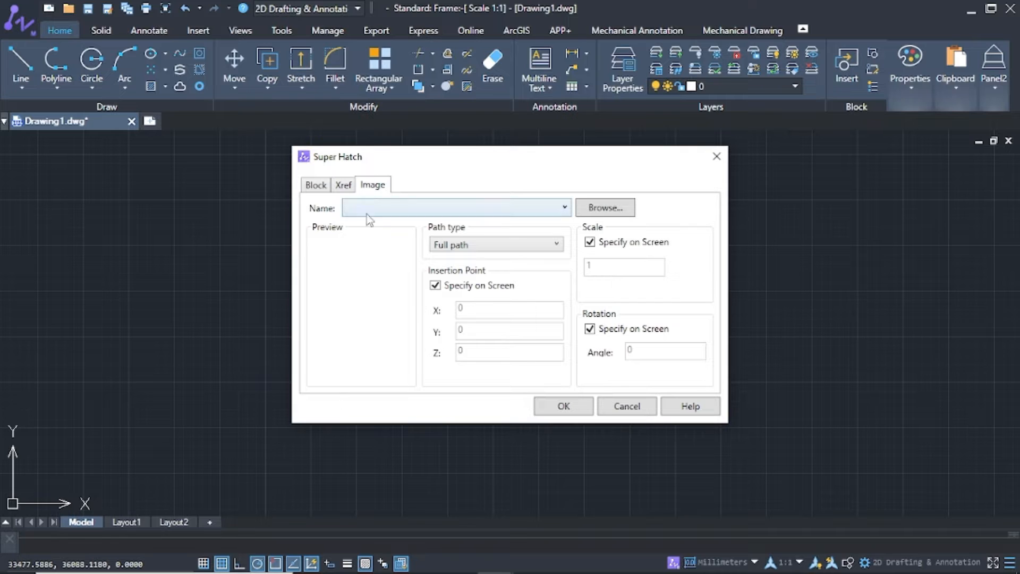
{"action": "left_click", "coordinate": [316, 186]}
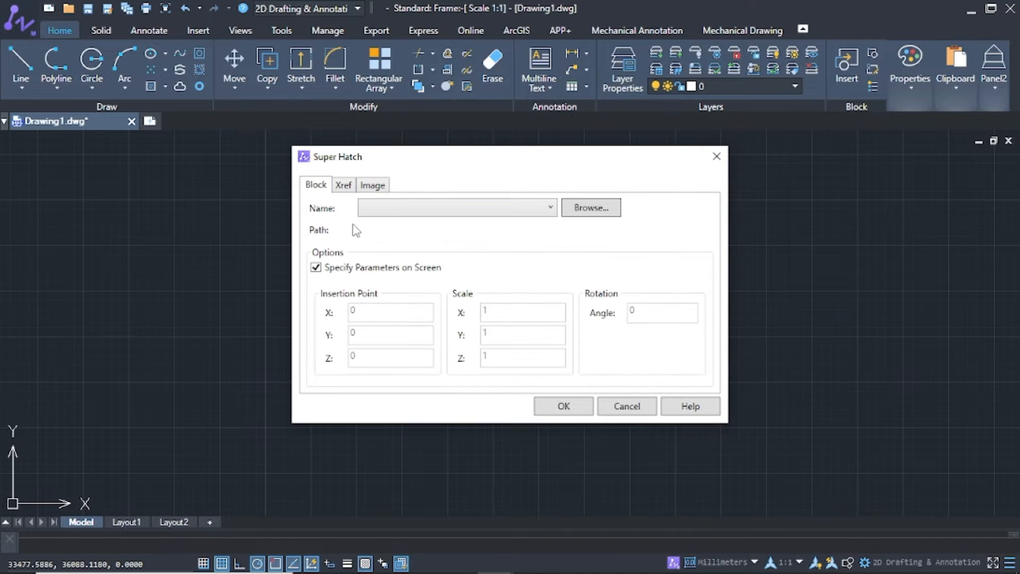
{"action": "left_click", "coordinate": [635, 415]}
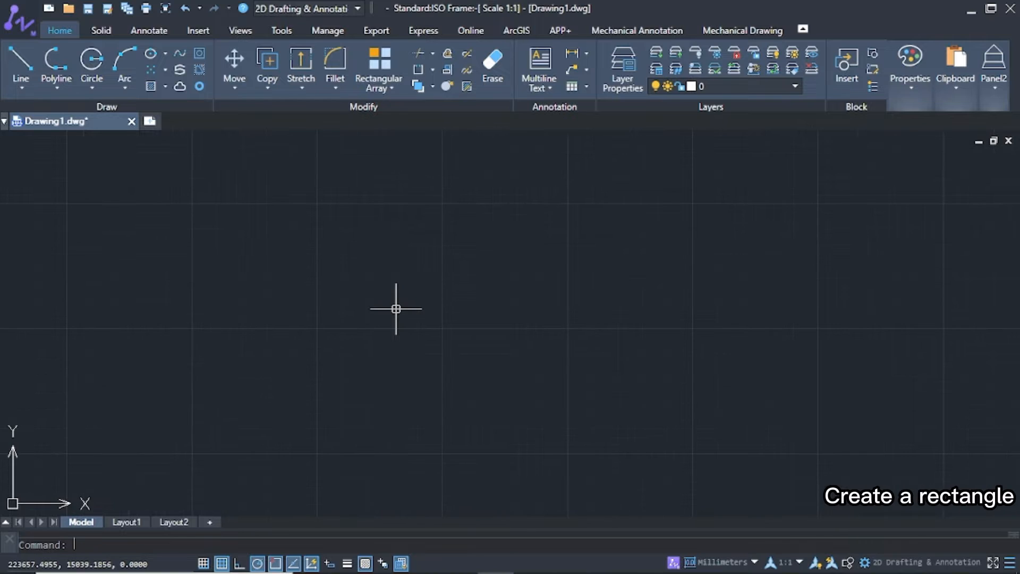
- Draw a large, roughly square rectangle in an empty area of model space
{"action": "type", "text": "rect"}
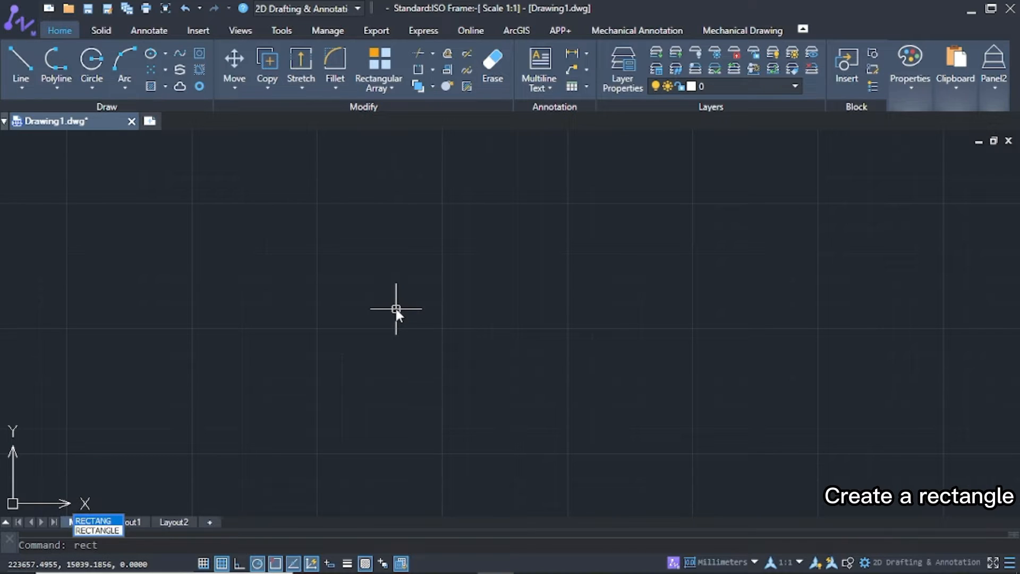
{"action": "key", "text": "Down"}
{"action": "key", "text": "Return"}
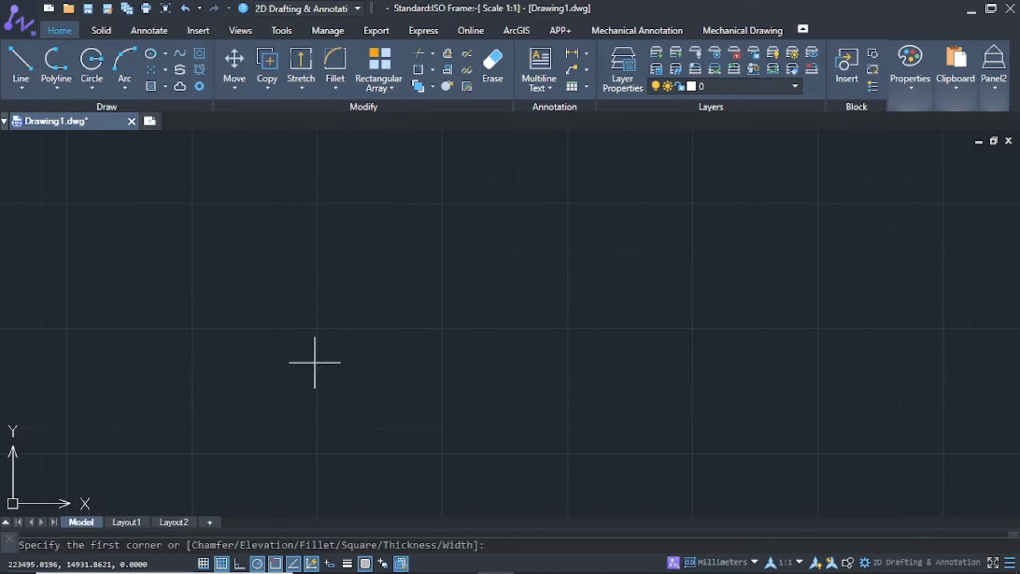
{"action": "left_click", "coordinate": [319, 455]}
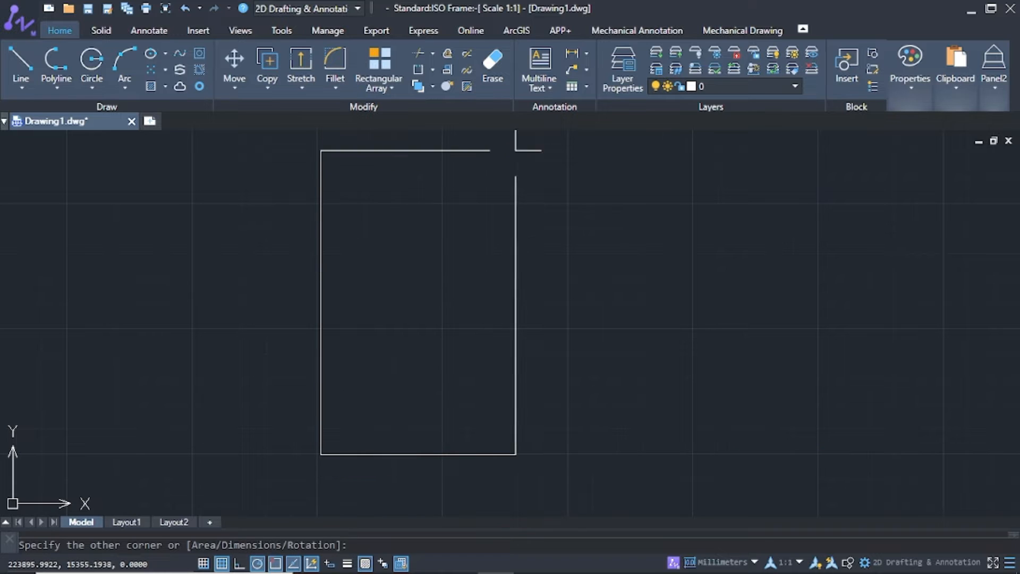
{"action": "scroll", "coordinate": [649, 136], "scroll_direction": "down", "scroll_amount": 2}
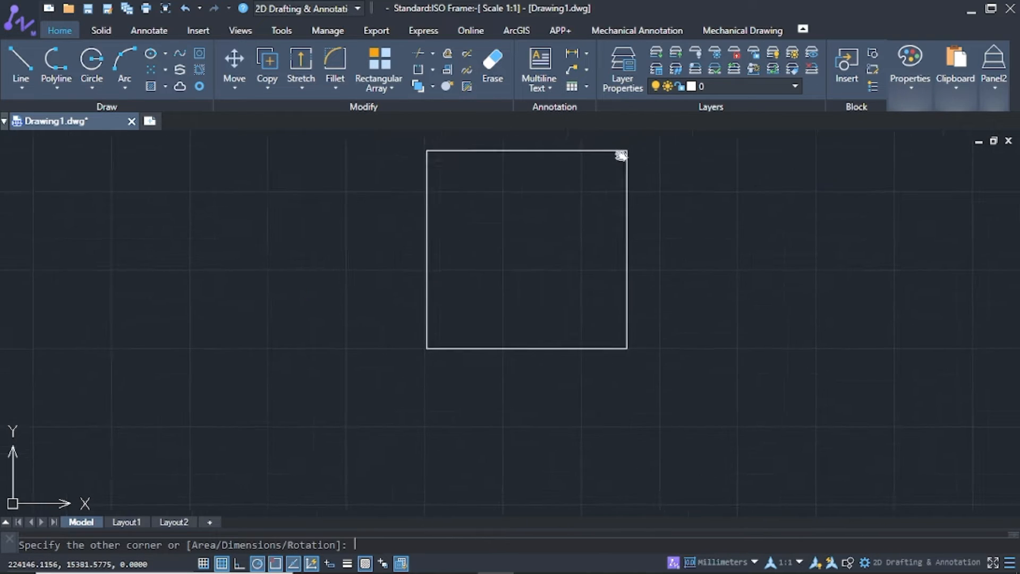
{"action": "mouse_move", "coordinate": [626, 151]}
{"action": "middle_mouse_down"}
{"action": "mouse_move", "coordinate": [499, 166]}
{"action": "mouse_move", "coordinate": [488, 258]}
{"action": "middle_mouse_up"}
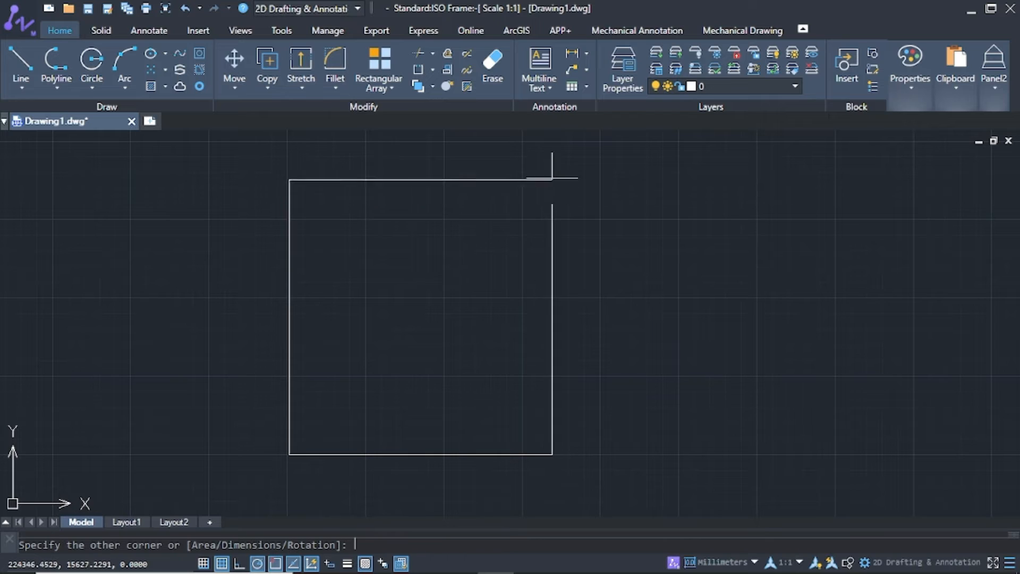
{"action": "left_click", "coordinate": [601, 143]}
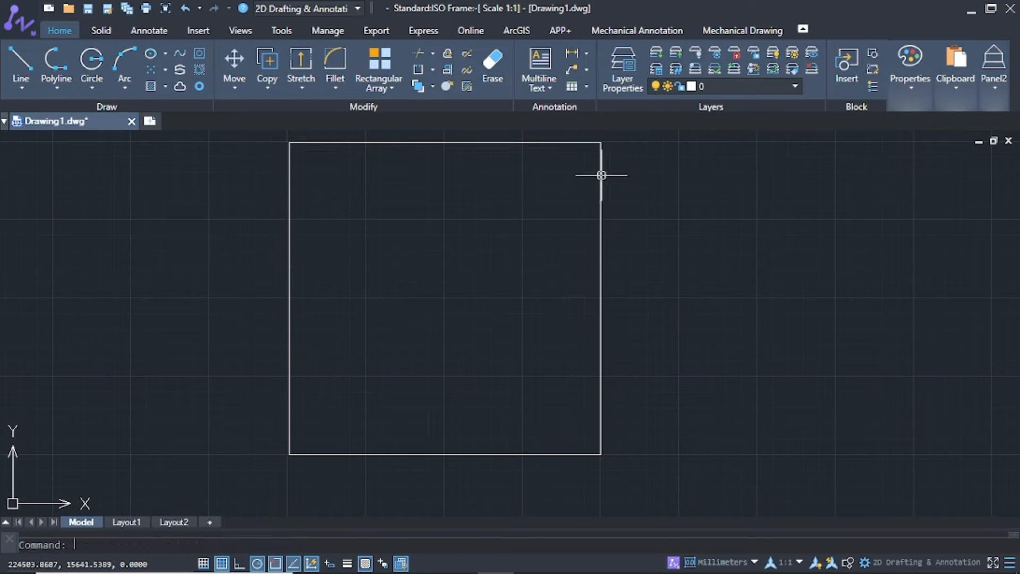
- Draw a small 50 by 50 mm rectangle to the right of the large one, level with its bottom edge
{"action": "type", "text": "rectan"}
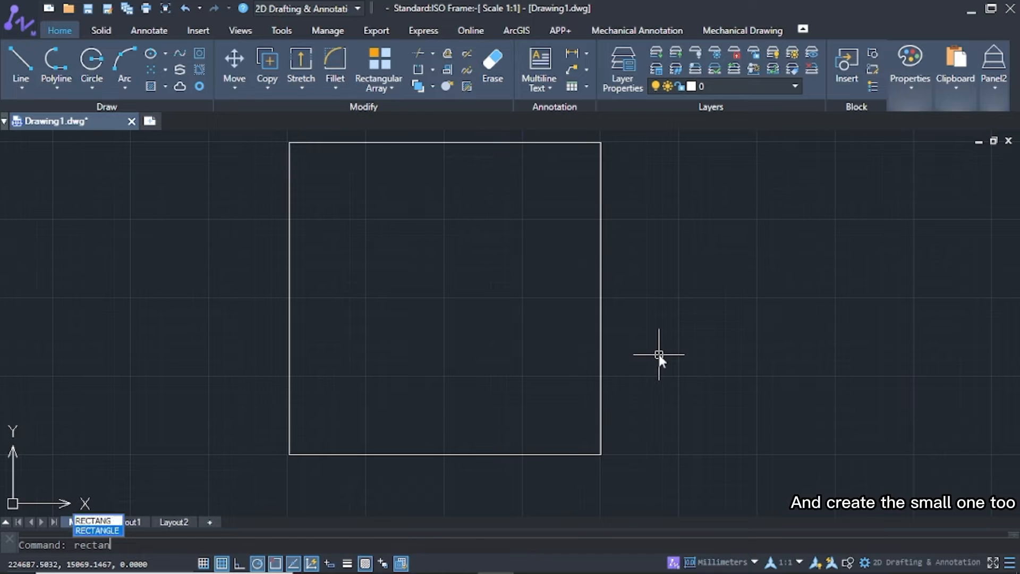
{"action": "key", "text": "Return"}
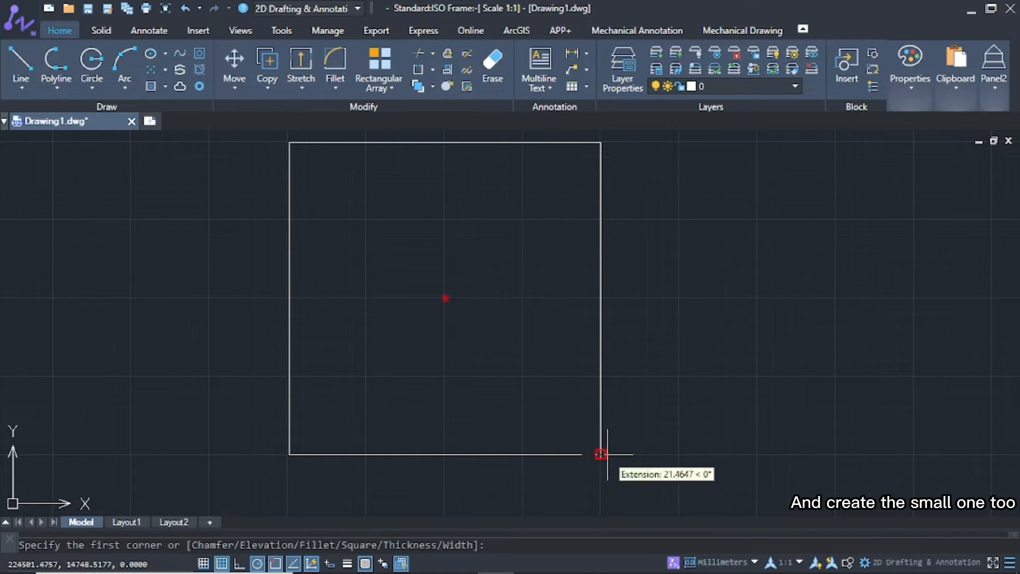
{"action": "left_click", "coordinate": [674, 453]}
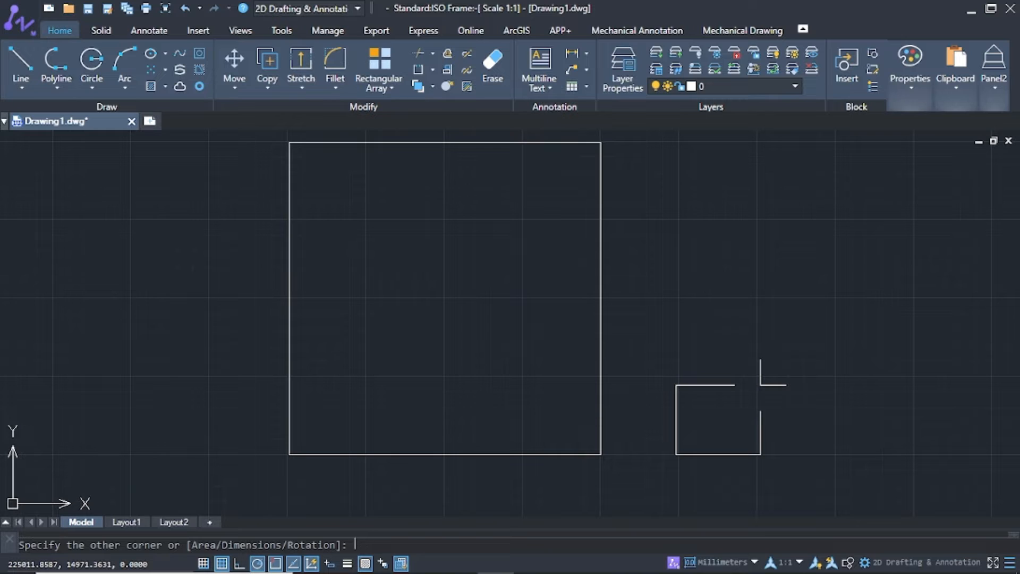
{"action": "key", "text": "Return"}
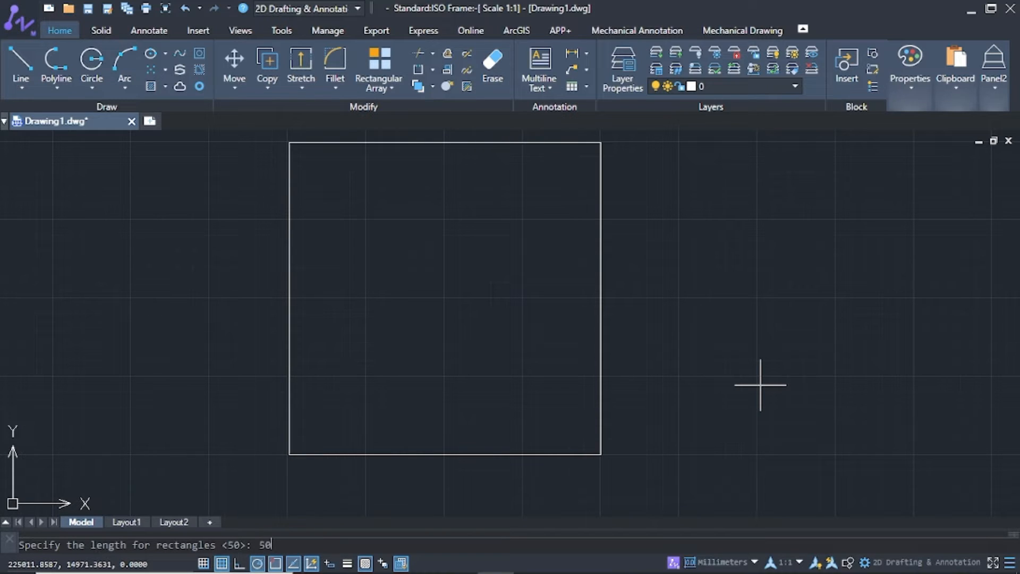
{"action": "key", "text": "Return"}
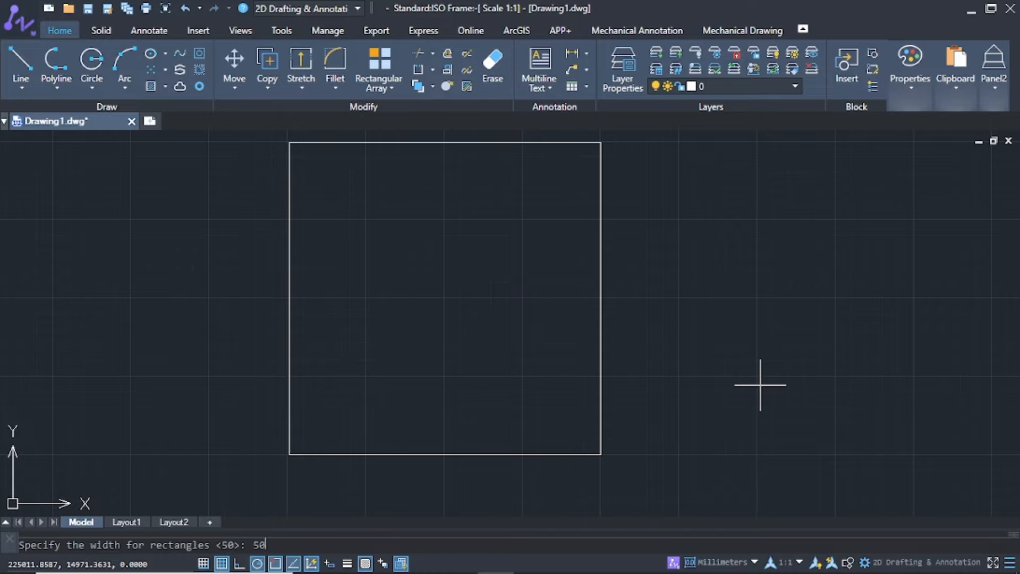
{"action": "key", "text": "Return"}
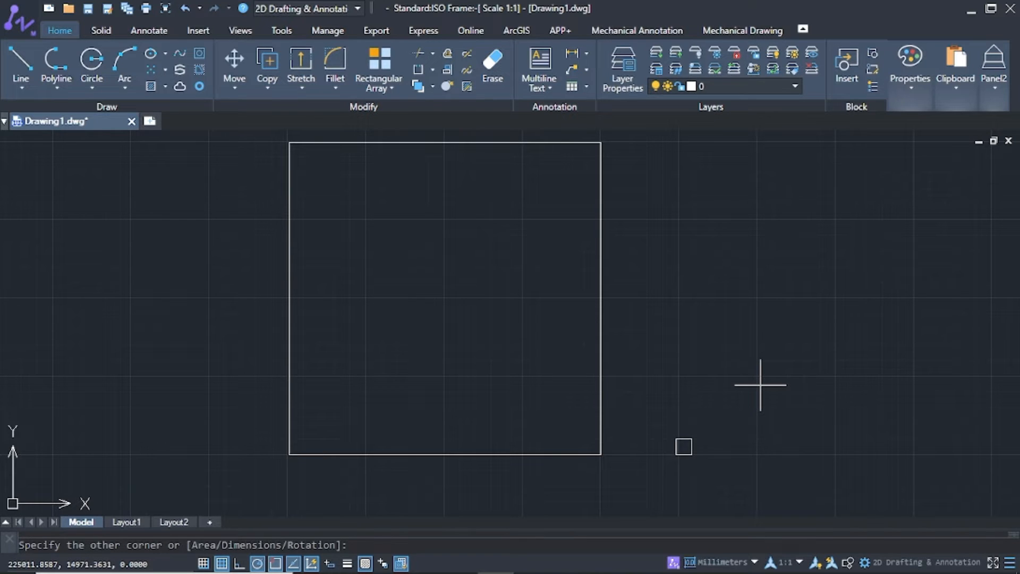
{"action": "scroll", "coordinate": [686, 449], "scroll_direction": "up", "scroll_amount": 7}
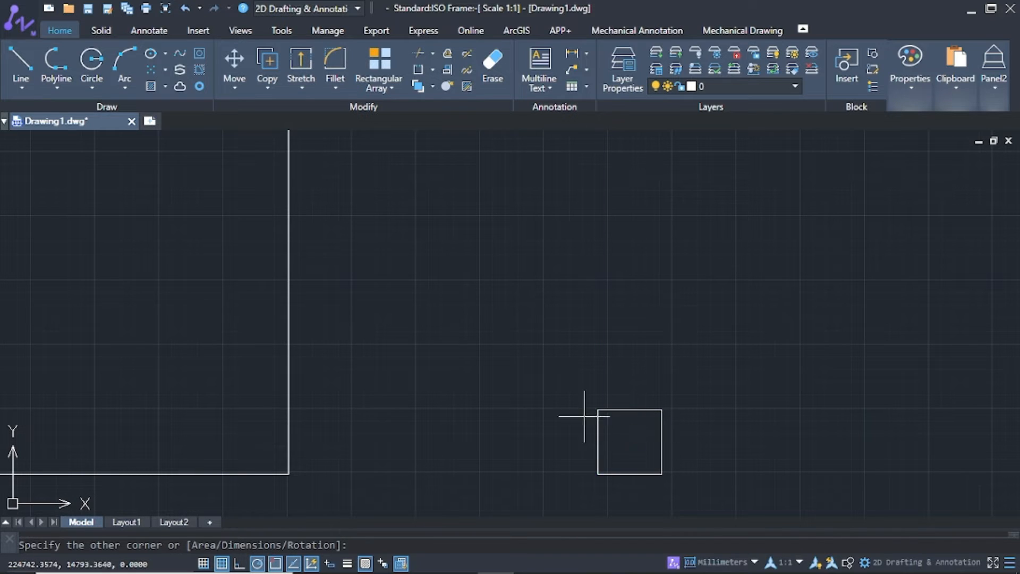
{"action": "left_click", "coordinate": [554, 427]}
{"action": "scroll", "coordinate": [537, 426], "scroll_direction": "down", "scroll_amount": 4}
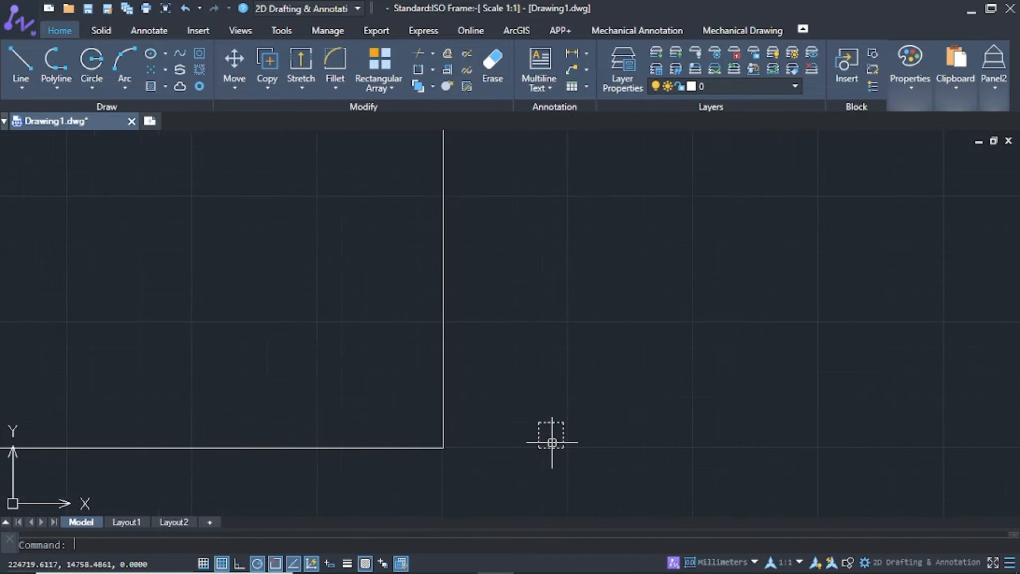
- Draw a diagonal line inside the small square from its lower-left corner to its upper-right corner
{"action": "scroll", "coordinate": [574, 445], "scroll_direction": "down", "scroll_amount": 1}
{"action": "middle_click_drag", "start_coordinate": [570, 427], "coordinate": [482, 310]}
{"action": "scroll", "coordinate": [537, 431], "scroll_direction": "up", "scroll_amount": 2}
{"action": "scroll", "coordinate": [537, 419], "scroll_direction": "down", "scroll_amount": 1}
{"action": "scroll", "coordinate": [526, 439], "scroll_direction": "up", "scroll_amount": 1}
{"action": "scroll", "coordinate": [523, 423], "scroll_direction": "up", "scroll_amount": 1}
{"action": "scroll", "coordinate": [524, 401], "scroll_direction": "up", "scroll_amount": 2}
{"action": "scroll", "coordinate": [481, 311], "scroll_direction": "down", "scroll_amount": 1}
{"action": "scroll", "coordinate": [485, 312], "scroll_direction": "down", "scroll_amount": 1}
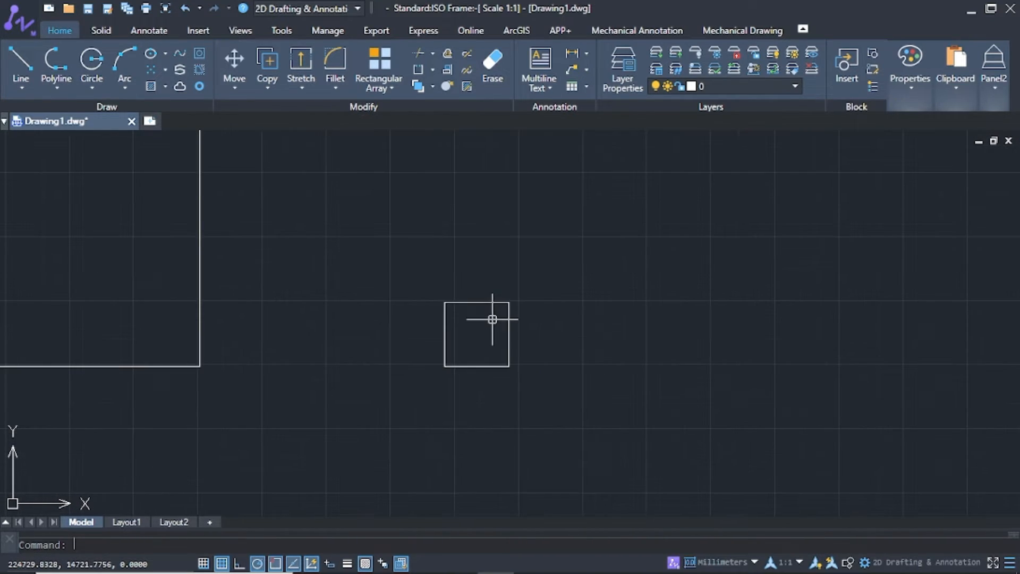
{"action": "type", "text": "l"}
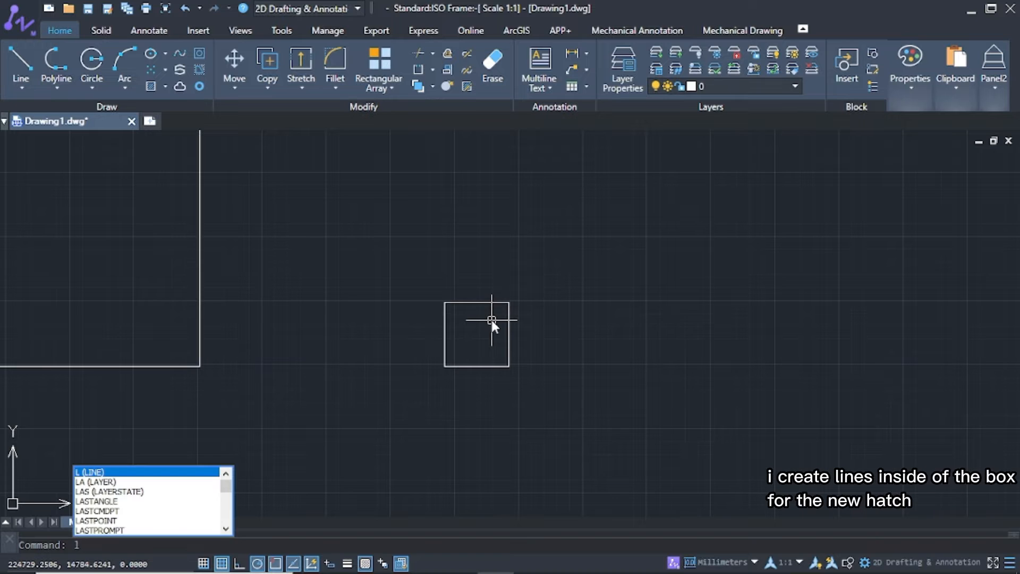
{"action": "key", "text": "Return"}
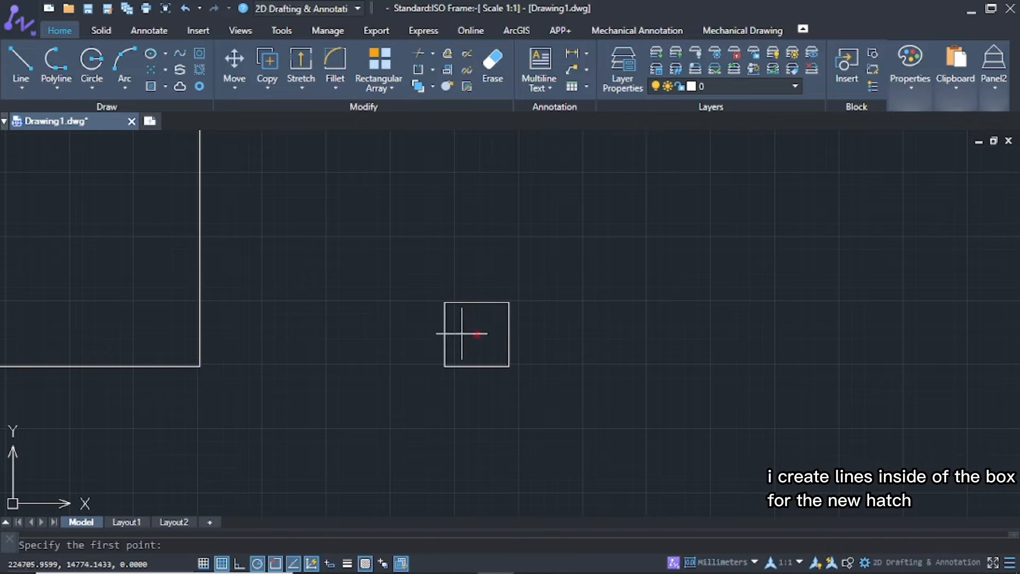
{"action": "left_click", "coordinate": [444, 366]}
{"action": "left_click", "coordinate": [508, 302]}
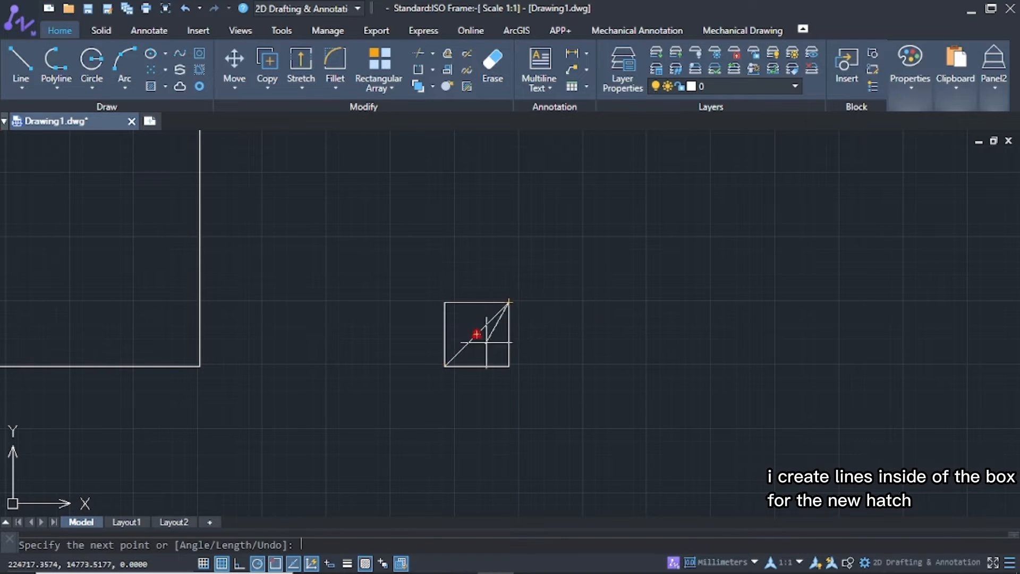
{"action": "key", "text": "Return"}
- Draw the second diagonal of the small square from its upper-left corner to its lower-right corner
{"action": "right_click", "coordinate": [506, 391]}
{"action": "left_click", "coordinate": [528, 33]}
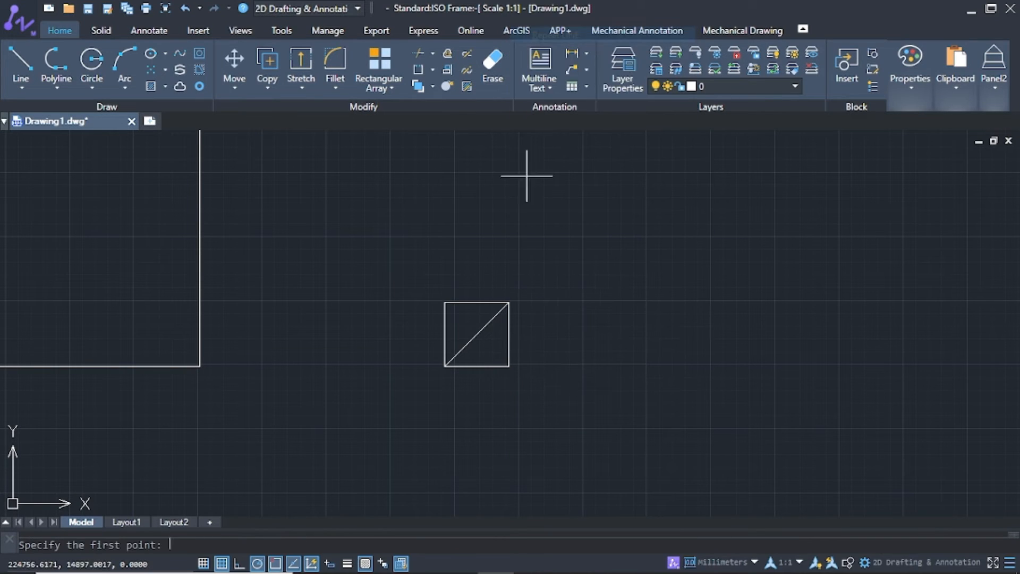
{"action": "left_click", "coordinate": [444, 302]}
{"action": "left_click", "coordinate": [509, 366]}
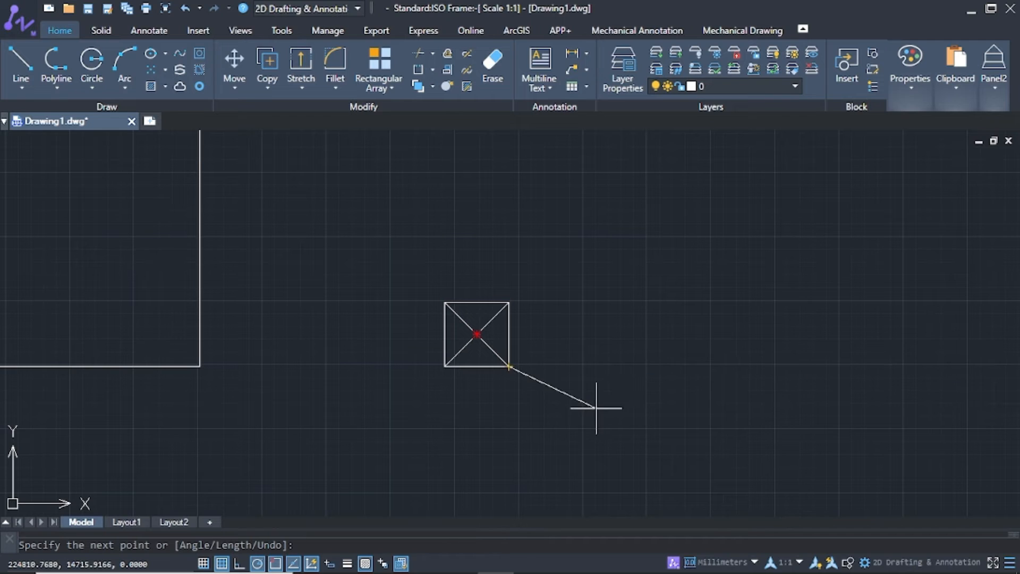
{"action": "key", "text": "Return"}
- Draw a vertical line joining the midpoints of the small square's top and bottom edges
{"action": "right_click", "coordinate": [511, 222]}
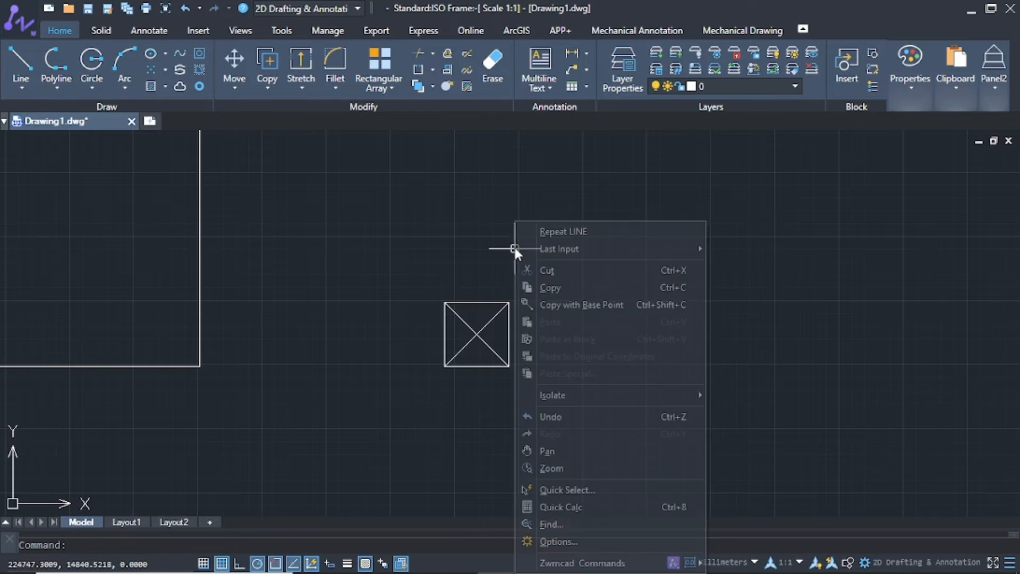
{"action": "left_click", "coordinate": [529, 227]}
{"action": "left_click", "coordinate": [477, 302]}
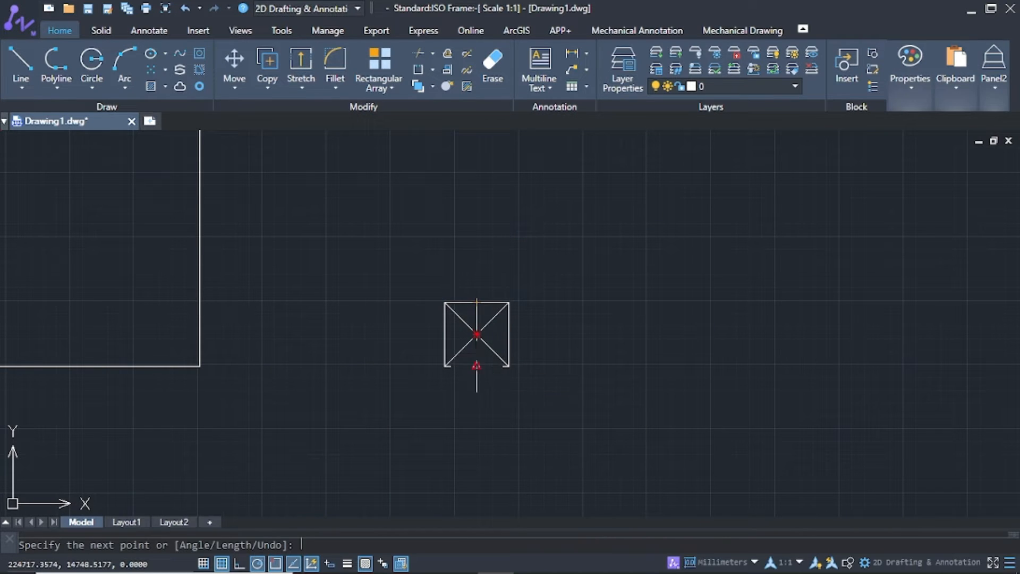
{"action": "left_click", "coordinate": [477, 366]}
{"action": "key", "text": "Return"}
- Draw a horizontal line joining the midpoints of the small square's left and right edges
{"action": "right_click", "coordinate": [562, 319]}
{"action": "left_click", "coordinate": [600, 231]}
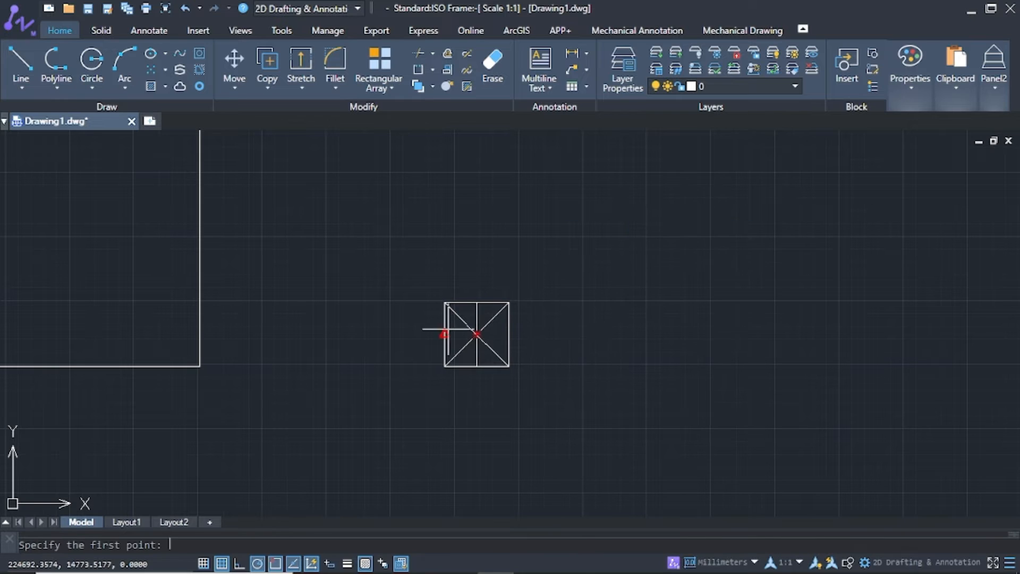
{"action": "left_click", "coordinate": [444, 334]}
{"action": "left_click", "coordinate": [509, 334]}
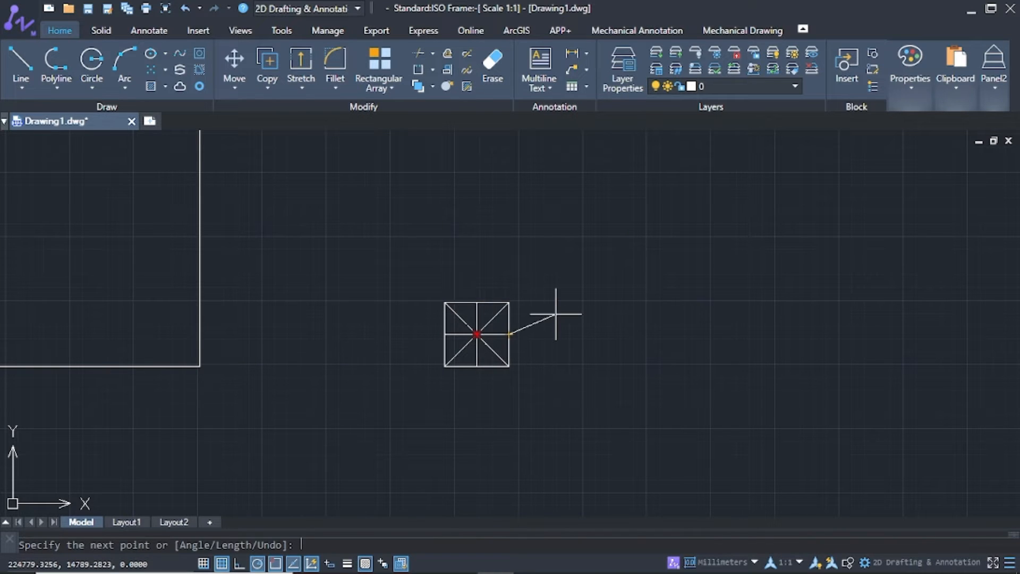
{"action": "key", "text": "Return"}
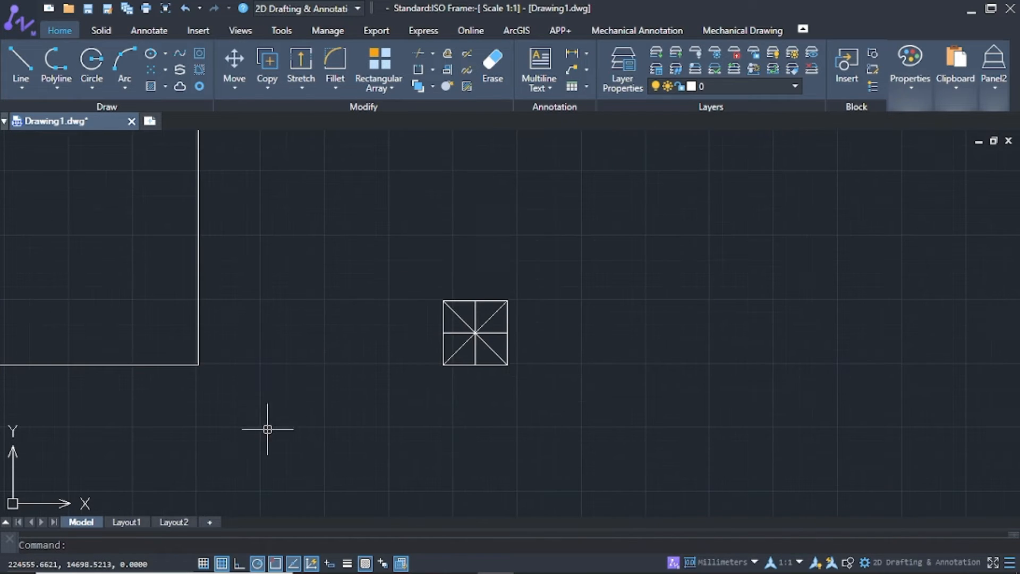
- Start Write Block for selected entities and set its base point at the small square's lower-left corner
{"action": "type", "text": "w"}
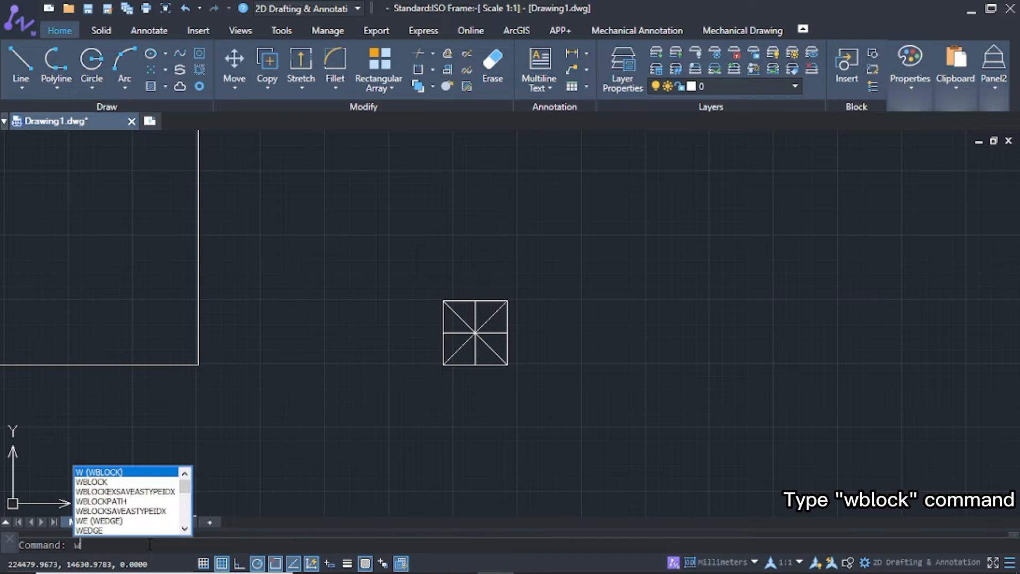
{"action": "type", "text": "b"}
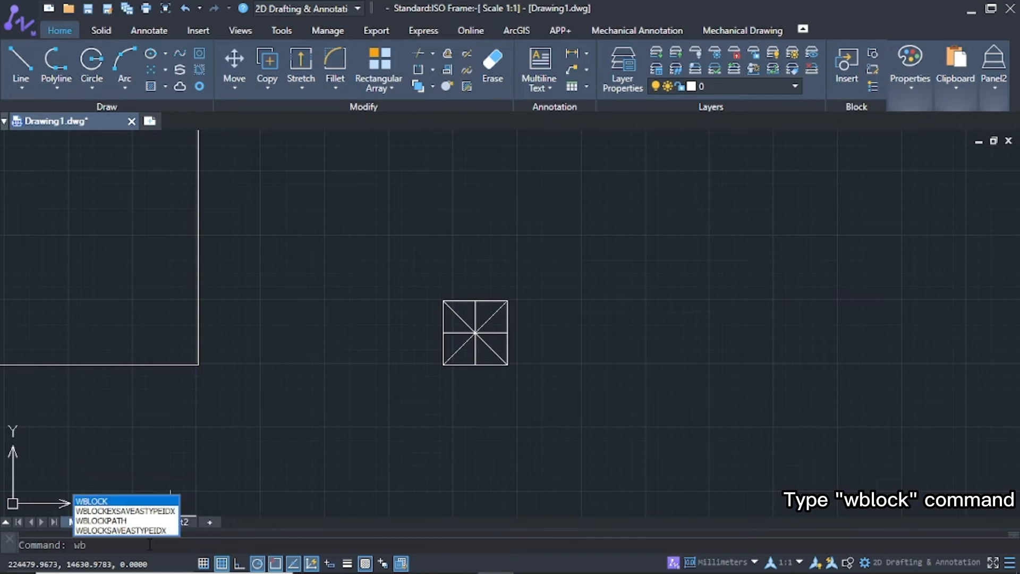
{"action": "key", "text": "Return"}
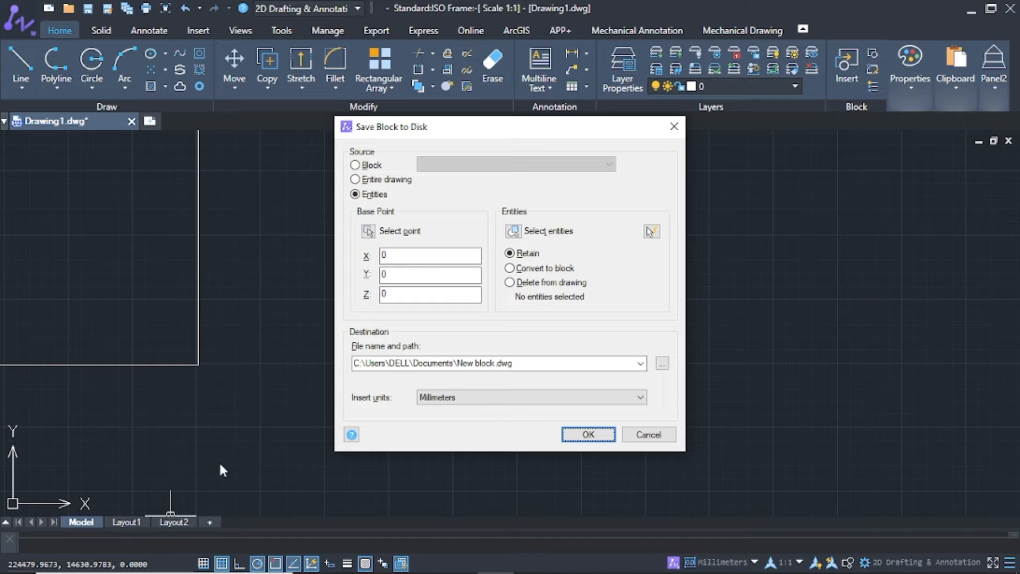
{"action": "left_click", "coordinate": [367, 231]}
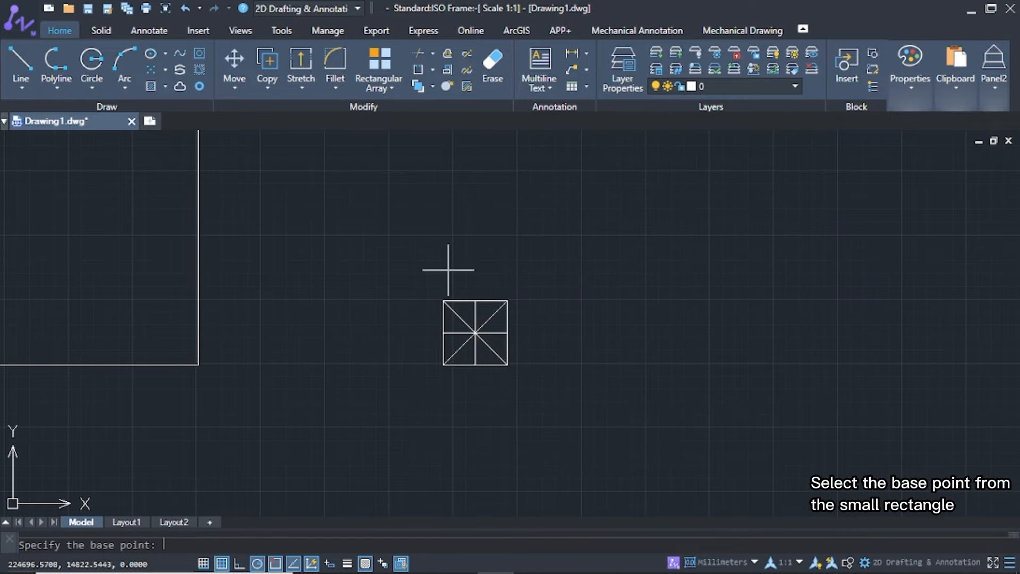
{"action": "scroll", "coordinate": [444, 361], "scroll_direction": "up", "scroll_amount": 2}
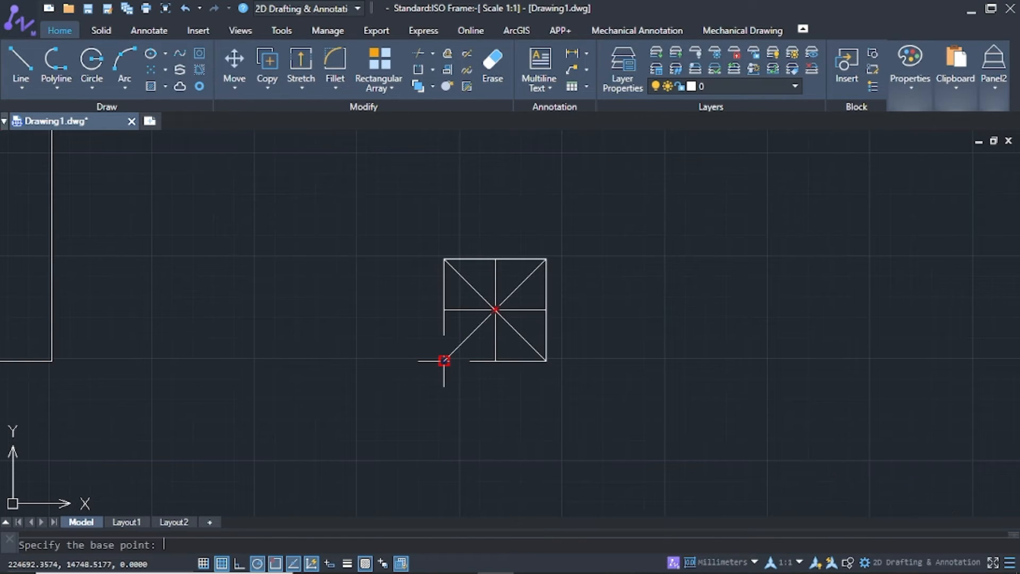
{"action": "left_click", "coordinate": [445, 361]}
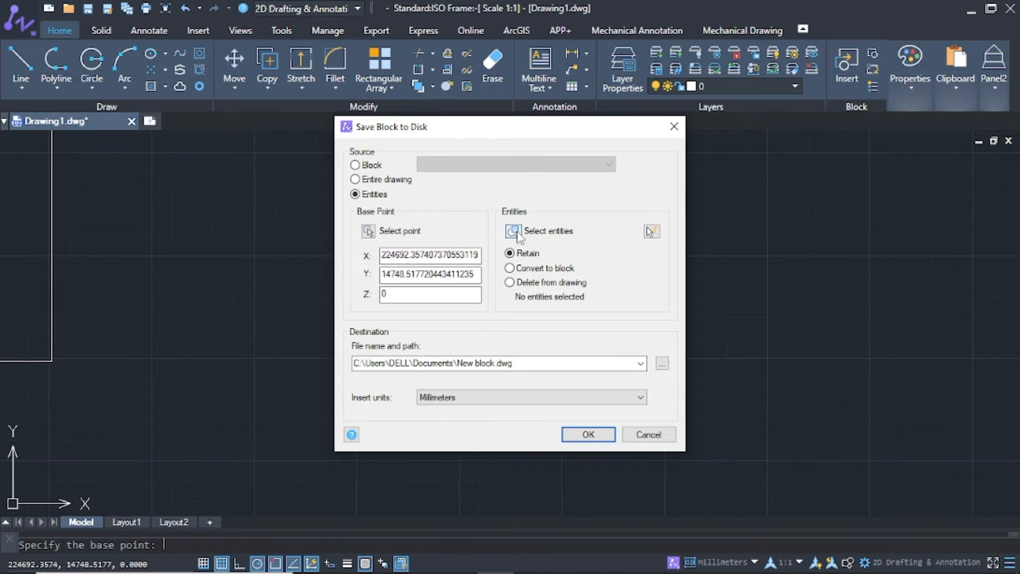
- Select the whole small square motif and save it as New block.dwg in Documents, overwriting the existing file
{"action": "left_click", "coordinate": [513, 231]}
{"action": "left_click", "coordinate": [604, 210]}
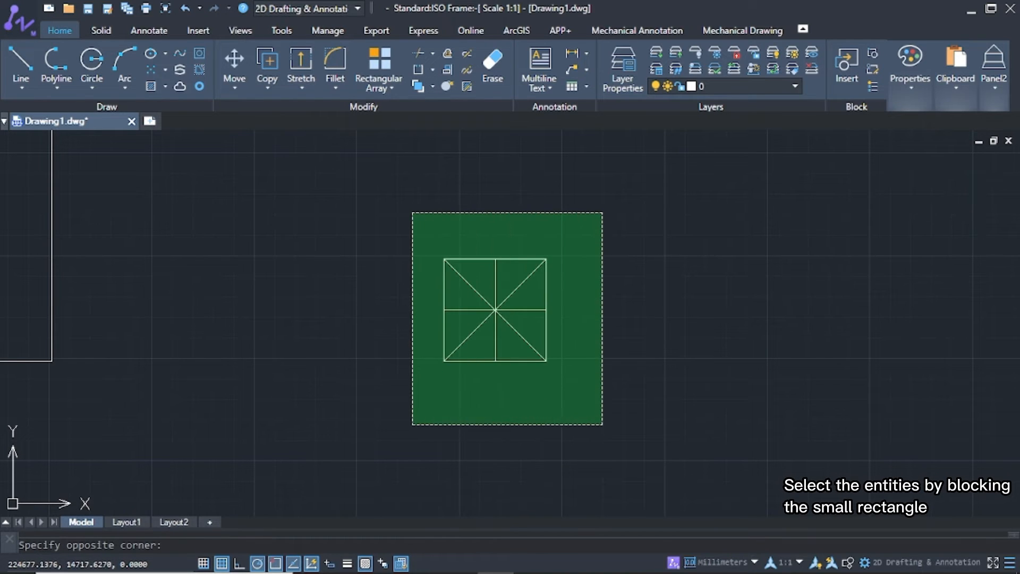
{"action": "left_click", "coordinate": [410, 425]}
{"action": "key", "text": "Return"}
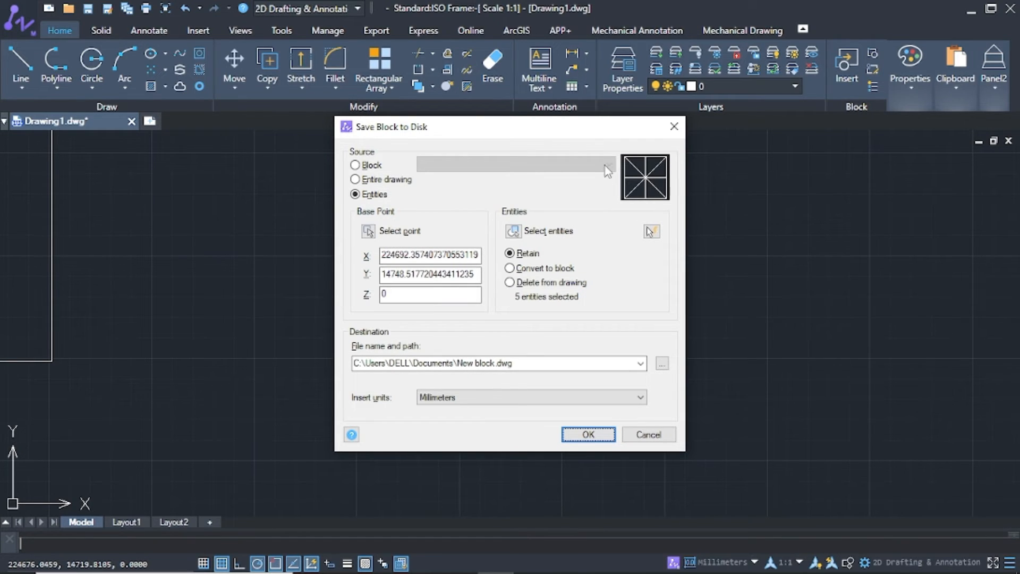
{"action": "left_click", "coordinate": [587, 435]}
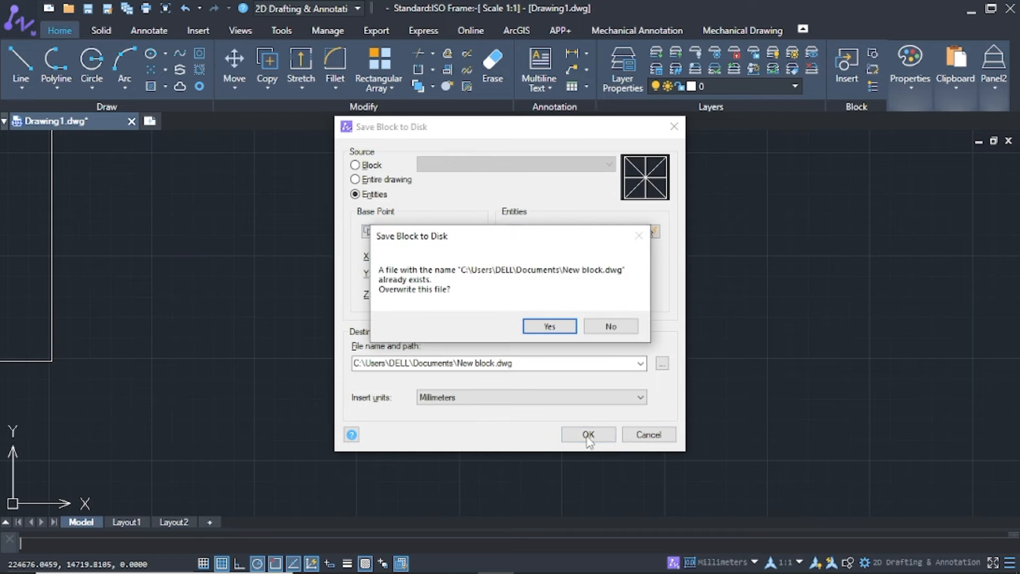
{"action": "left_click", "coordinate": [552, 329]}
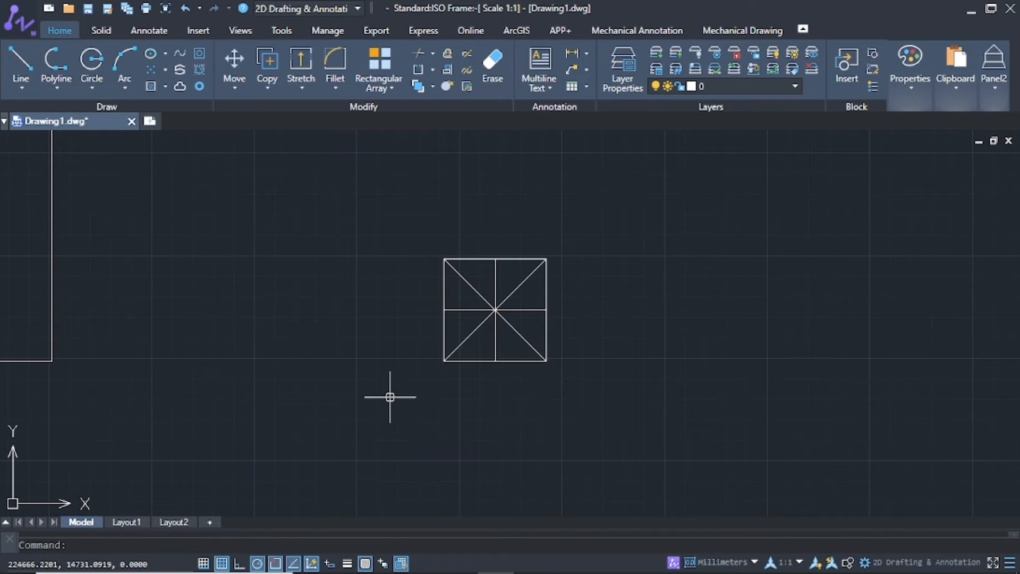
- Start Super Hatch, load New block.dwg from Documents as its block and redefine the existing block definition
{"action": "scroll", "coordinate": [205, 314], "scroll_direction": "down", "scroll_amount": 3}
{"action": "mouse_move", "coordinate": [202, 263]}
{"action": "middle_mouse_down"}
{"action": "mouse_move", "coordinate": [605, 287]}
{"action": "mouse_move", "coordinate": [674, 458]}
{"action": "mouse_move", "coordinate": [611, 437]}
{"action": "middle_mouse_up"}
{"action": "scroll", "coordinate": [670, 404], "scroll_direction": "down", "scroll_amount": 4}
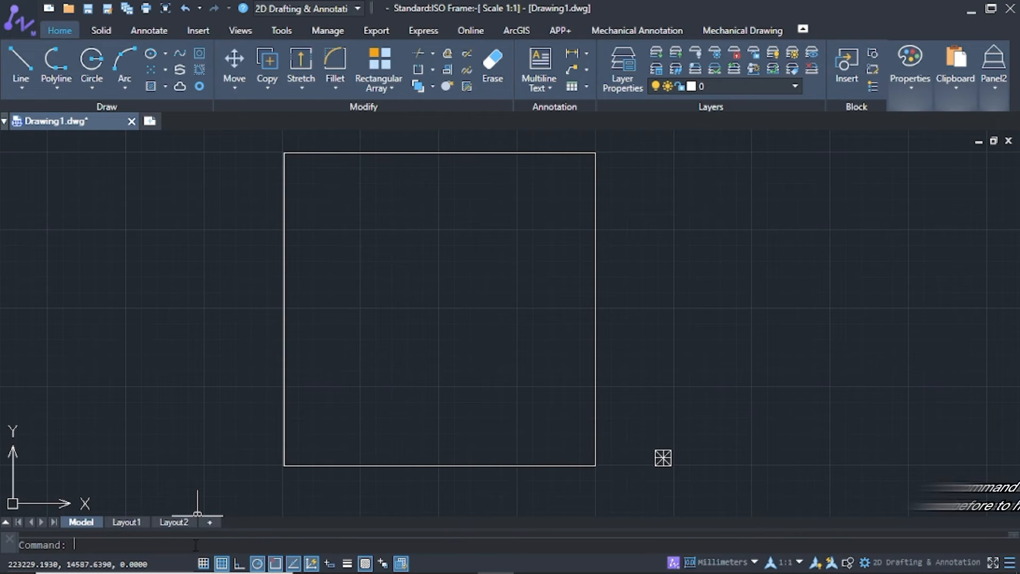
{"action": "type", "text": "supe"}
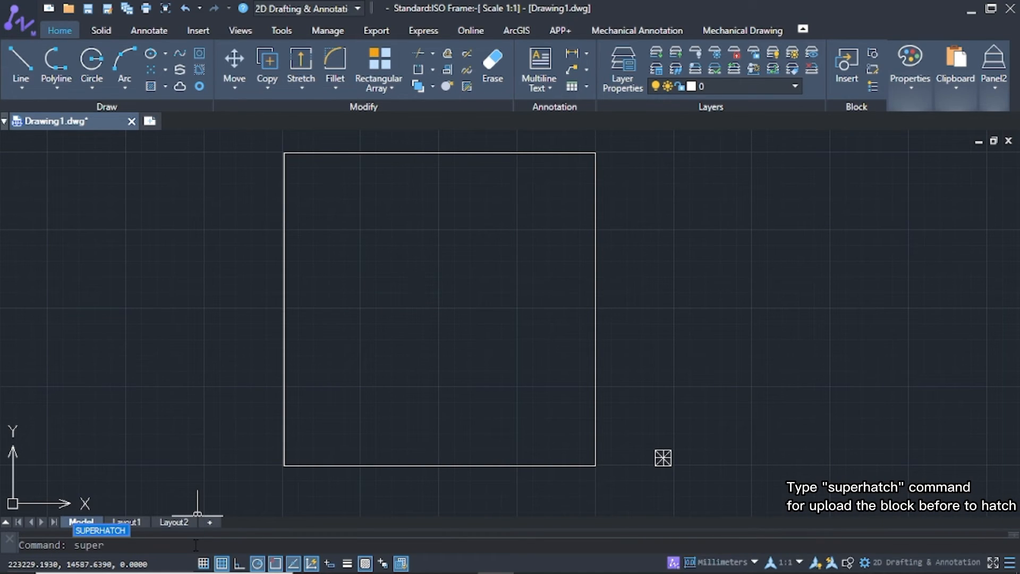
{"action": "type", "text": "r"}
{"action": "key", "text": "Return"}
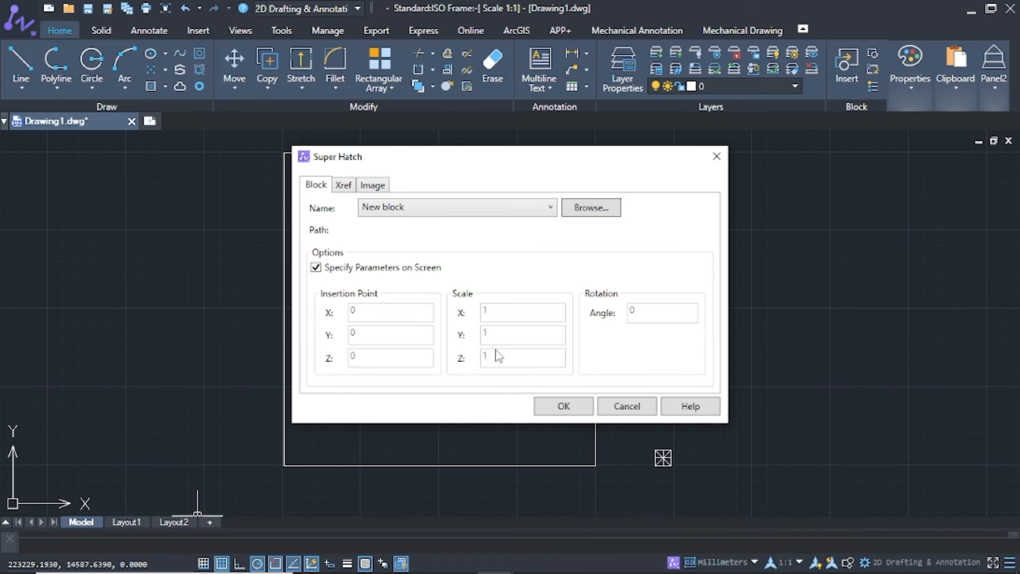
{"action": "left_click", "coordinate": [579, 206]}
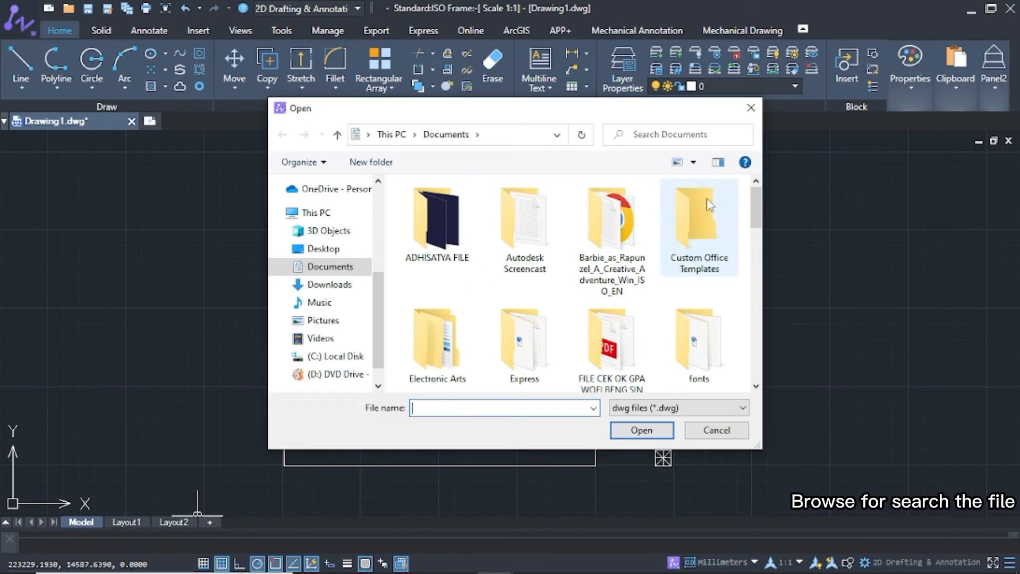
{"action": "left_click_drag", "start_coordinate": [753, 197], "coordinate": [756, 383]}
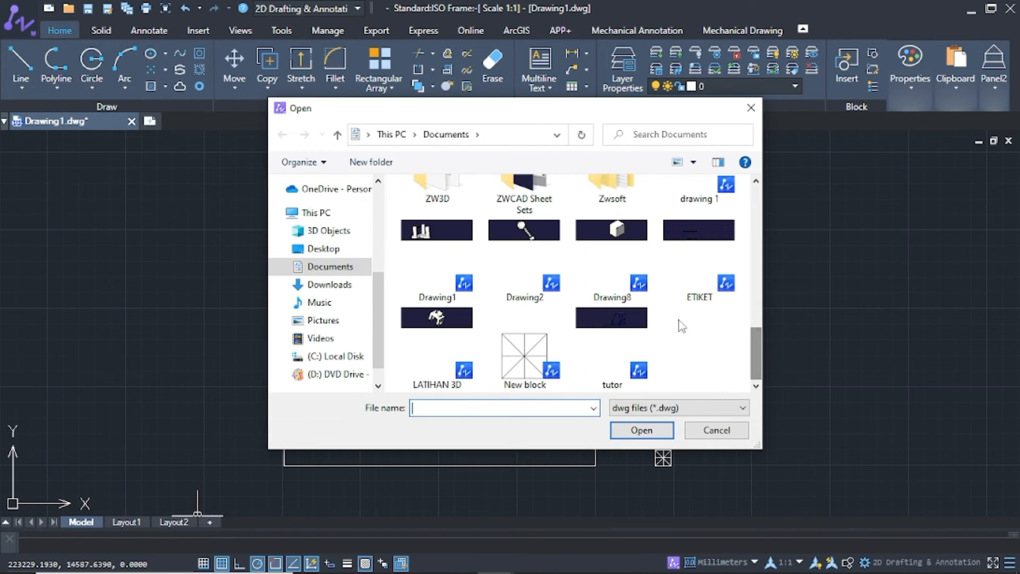
{"action": "left_click", "coordinate": [522, 369]}
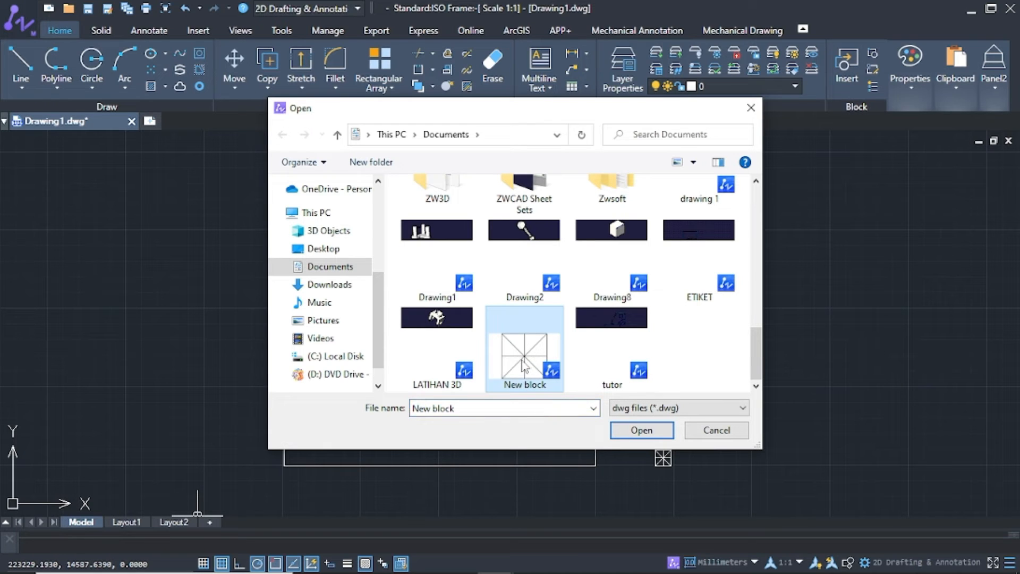
{"action": "left_click", "coordinate": [632, 431]}
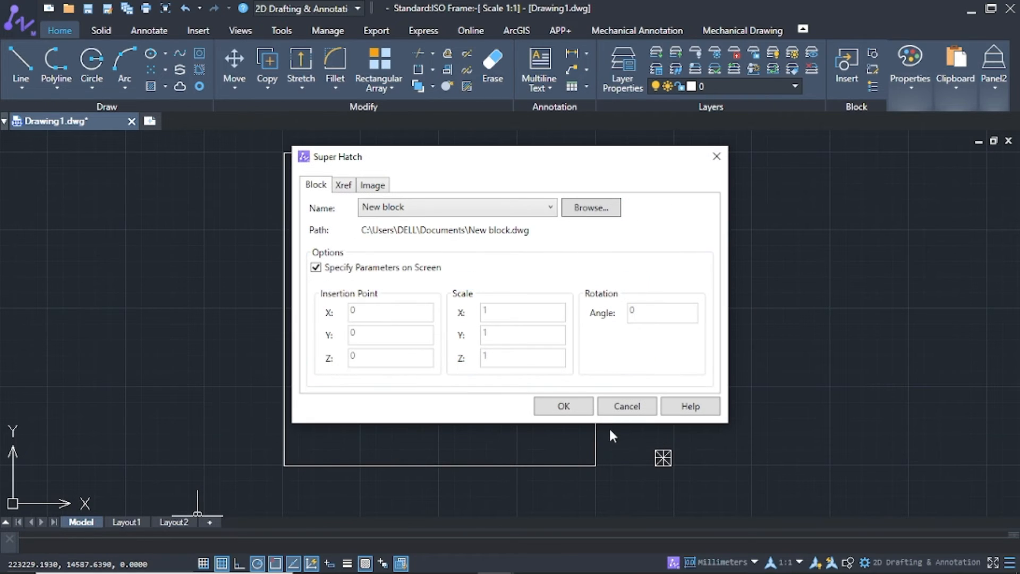
{"action": "left_click", "coordinate": [565, 410]}
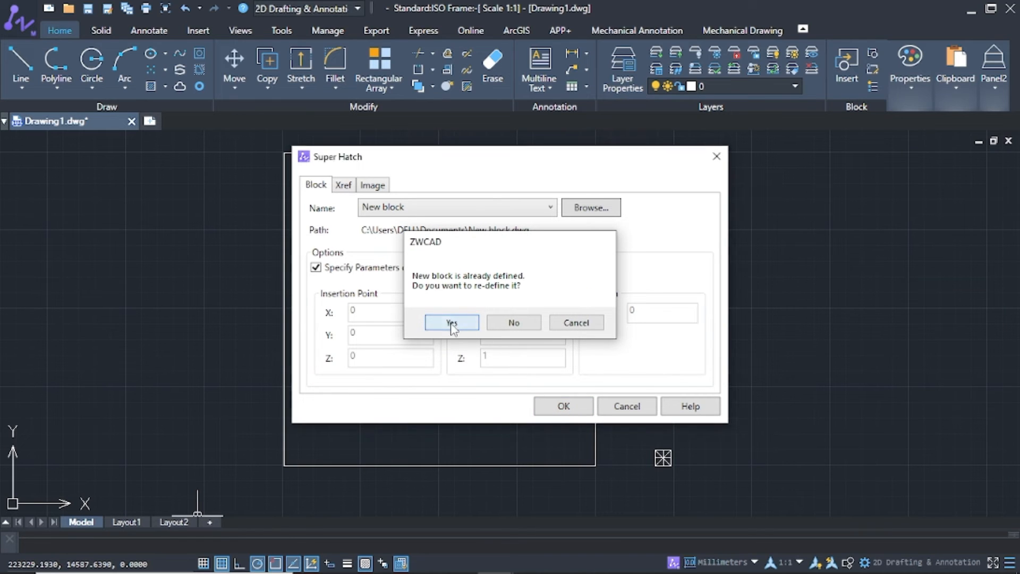
{"action": "left_click", "coordinate": [452, 322]}
- Place the hatch block at the large rectangle's lower-left corner with scale 1 and no rotation, and accept the placement
{"action": "scroll", "coordinate": [284, 462], "scroll_direction": "up", "scroll_amount": 2}
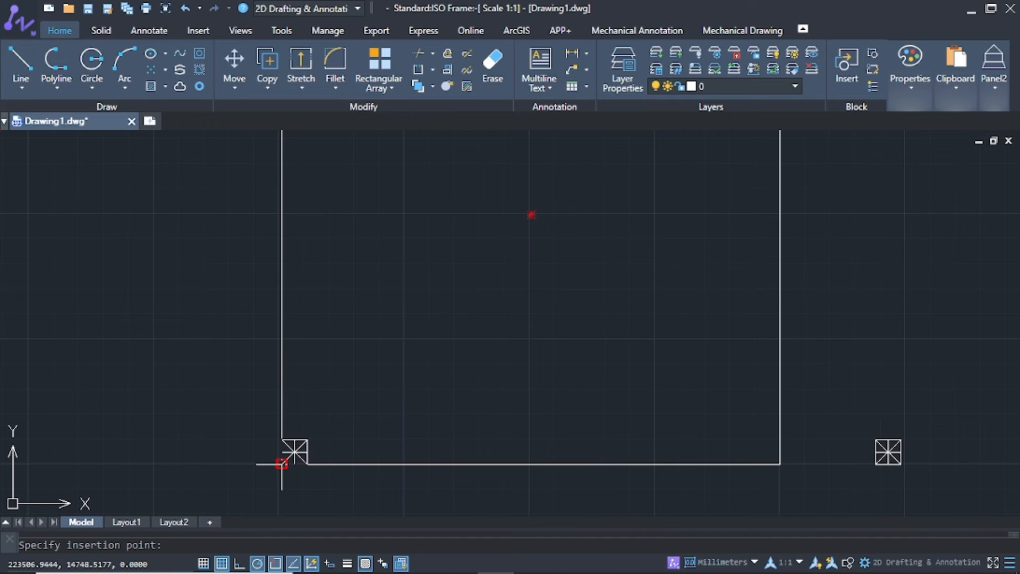
{"action": "left_click", "coordinate": [282, 463]}
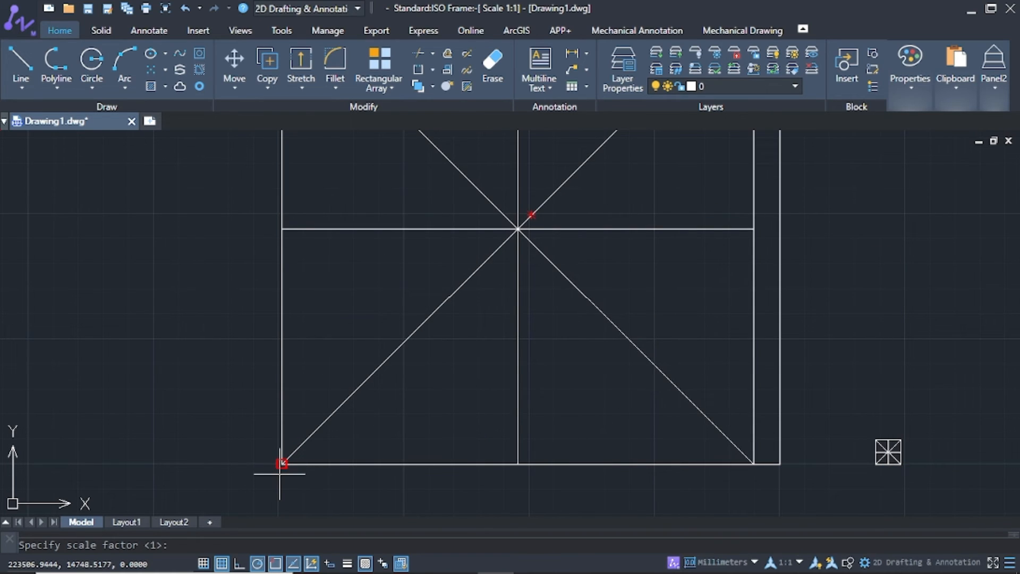
{"action": "type", "text": "1"}
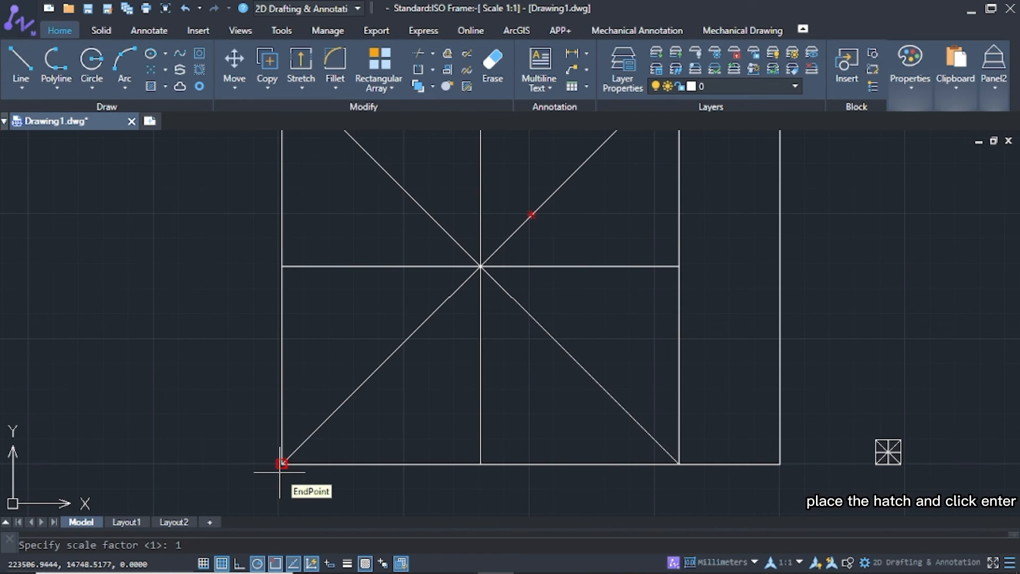
{"action": "key", "text": "Return"}
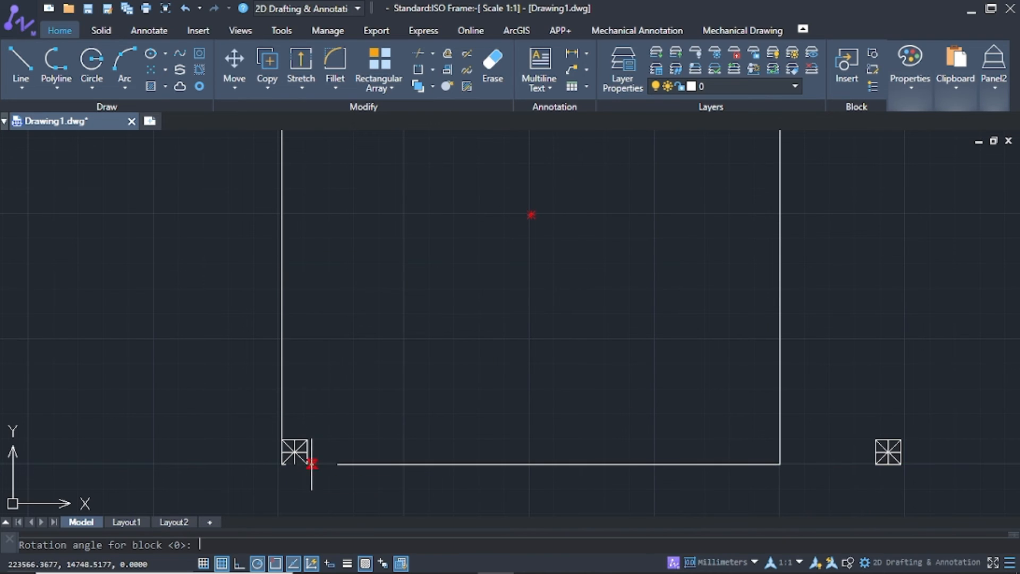
{"action": "left_click", "coordinate": [313, 463]}
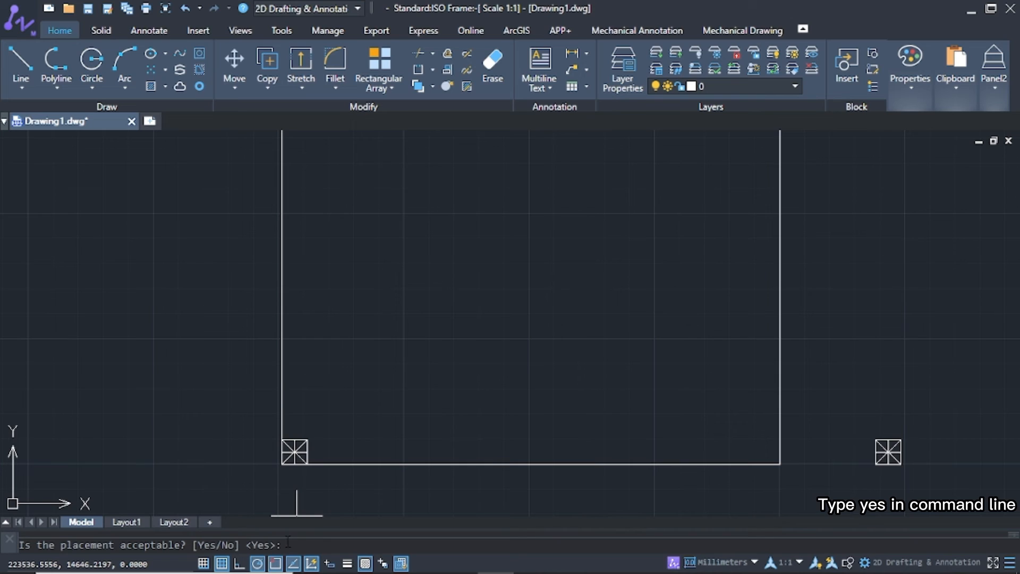
{"action": "type", "text": "yes"}
{"action": "key", "text": "Return"}
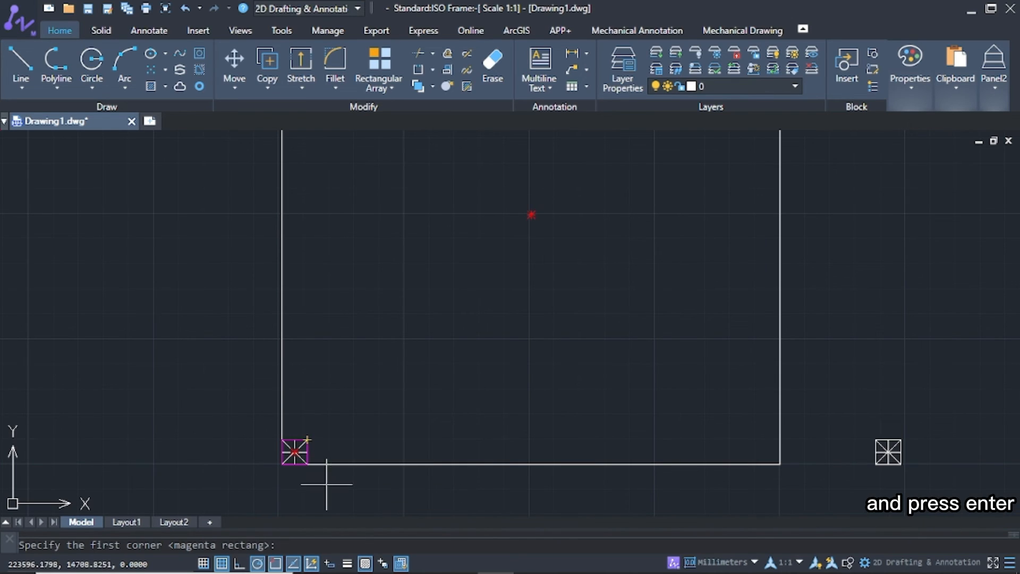
- Keep the block's magenta rectangle as the tile extents and fill the interior of the large rectangle with the hatch
{"action": "key", "text": "Return"}
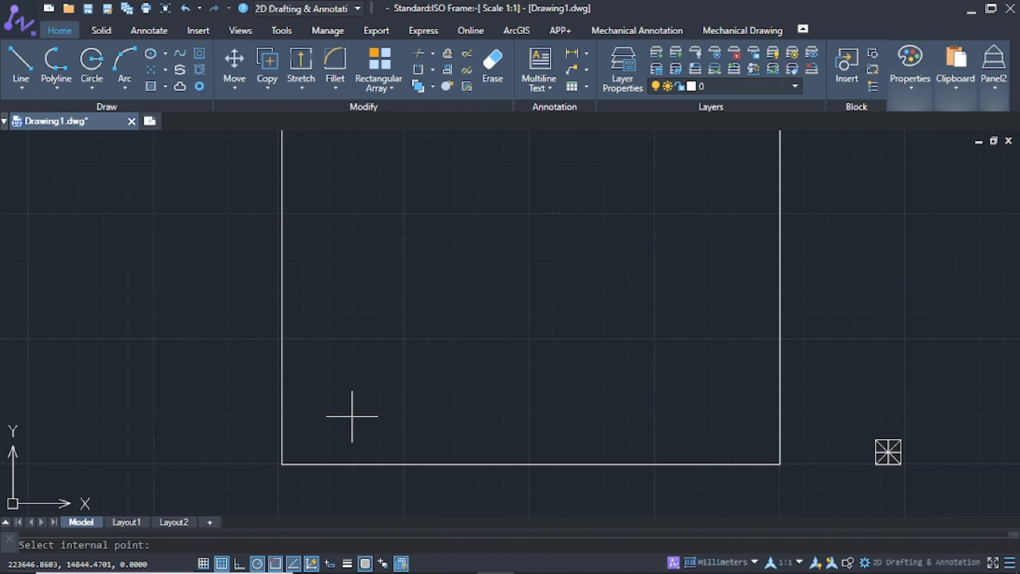
{"action": "left_click", "coordinate": [439, 365]}
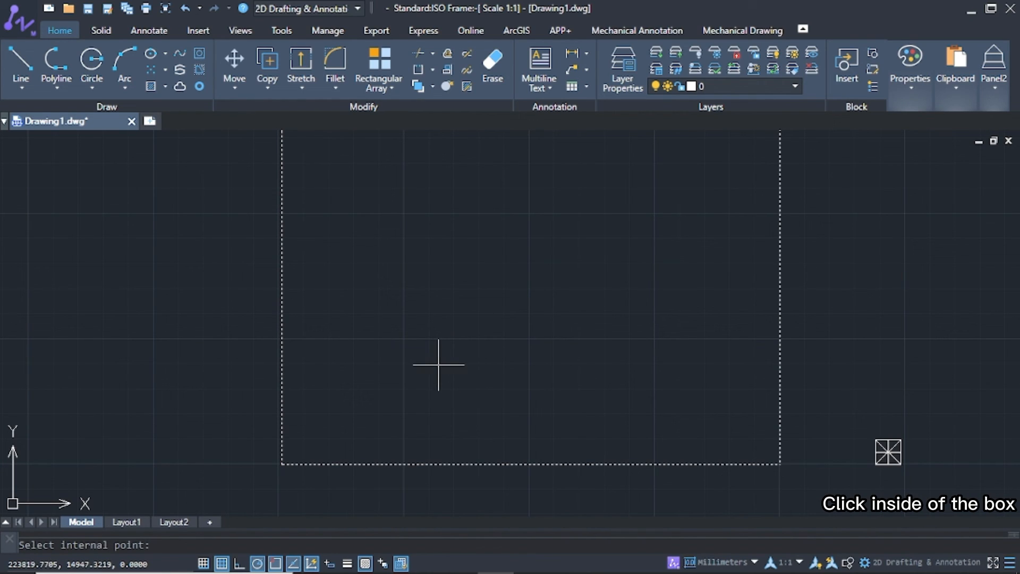
{"action": "key", "text": "Return"}
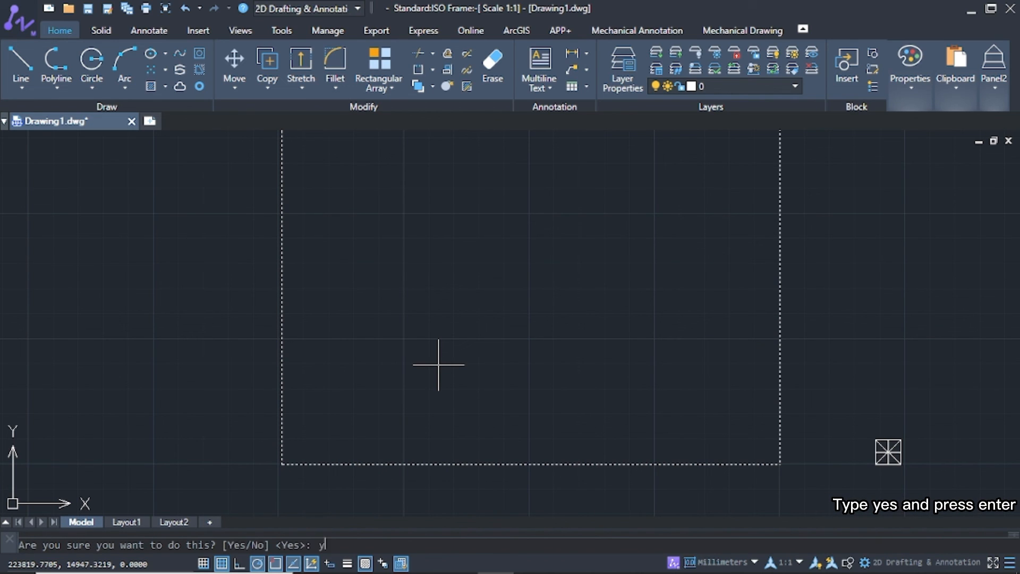
{"action": "type", "text": "yes"}
{"action": "key", "text": "Return"}
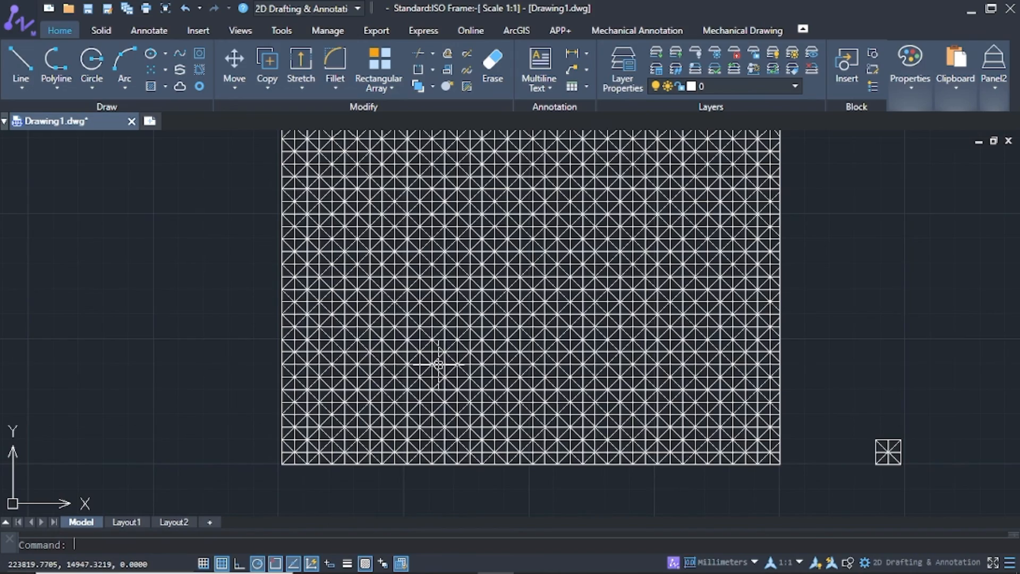
{"action": "scroll", "coordinate": [660, 266], "scroll_direction": "down", "scroll_amount": 5}
{"action": "middle_click_drag", "start_coordinate": [660, 266], "coordinate": [375, 358]}
{"action": "scroll", "coordinate": [366, 365], "scroll_direction": "up", "scroll_amount": 2}
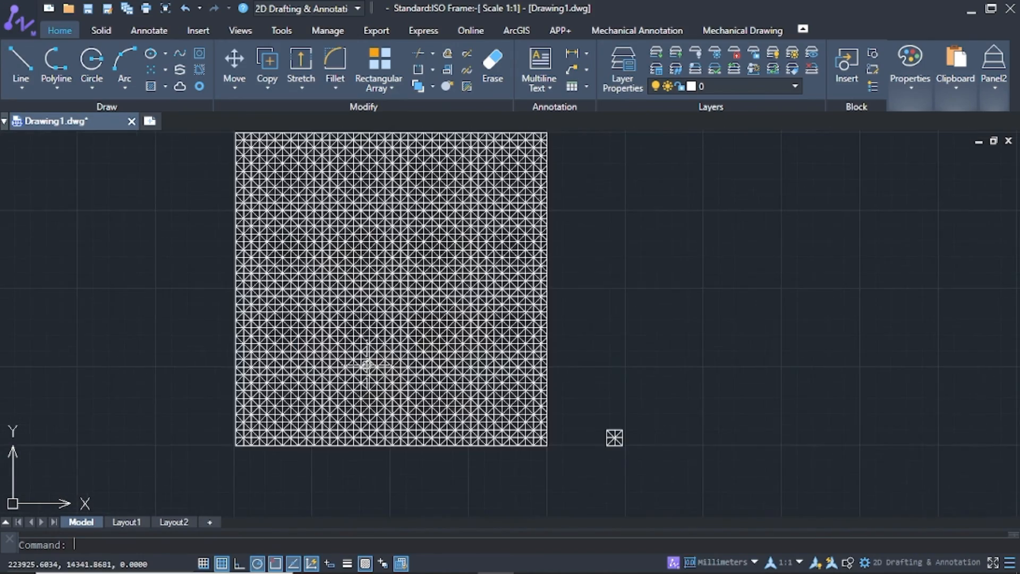
{"action": "mouse_move", "coordinate": [427, 261]}
{"action": "middle_mouse_down"}
{"action": "mouse_move", "coordinate": [378, 296]}
{"action": "mouse_move", "coordinate": [355, 298]}
{"action": "middle_mouse_up"}
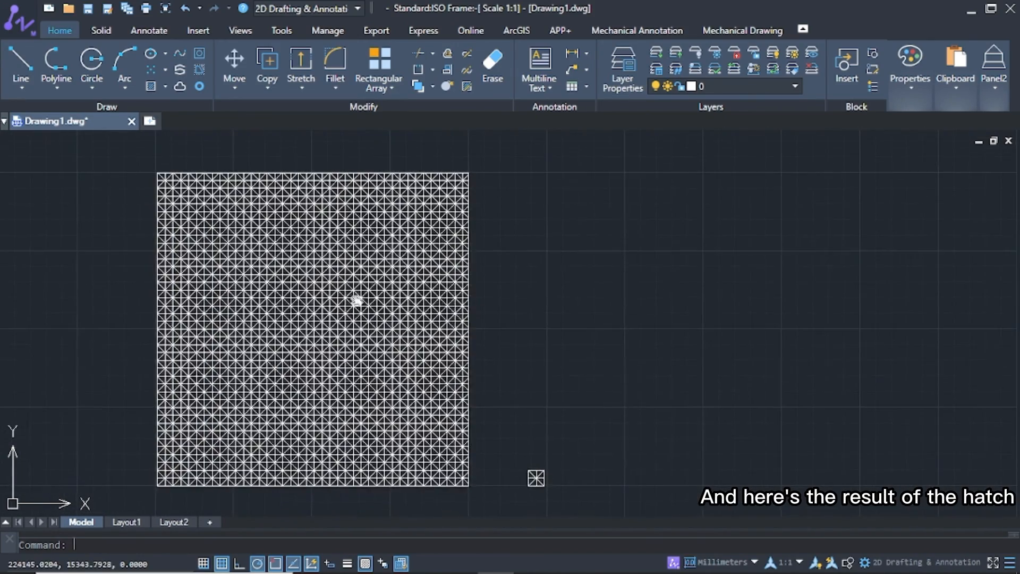
{"action": "scroll", "coordinate": [354, 292], "scroll_direction": "up", "scroll_amount": 3}
{"action": "scroll", "coordinate": [355, 292], "scroll_direction": "down", "scroll_amount": 3}
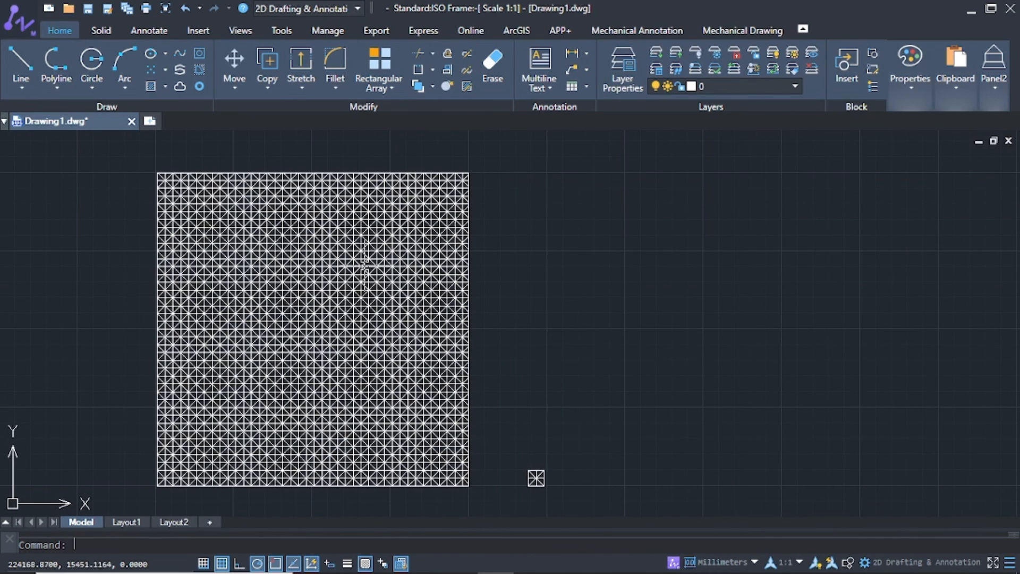